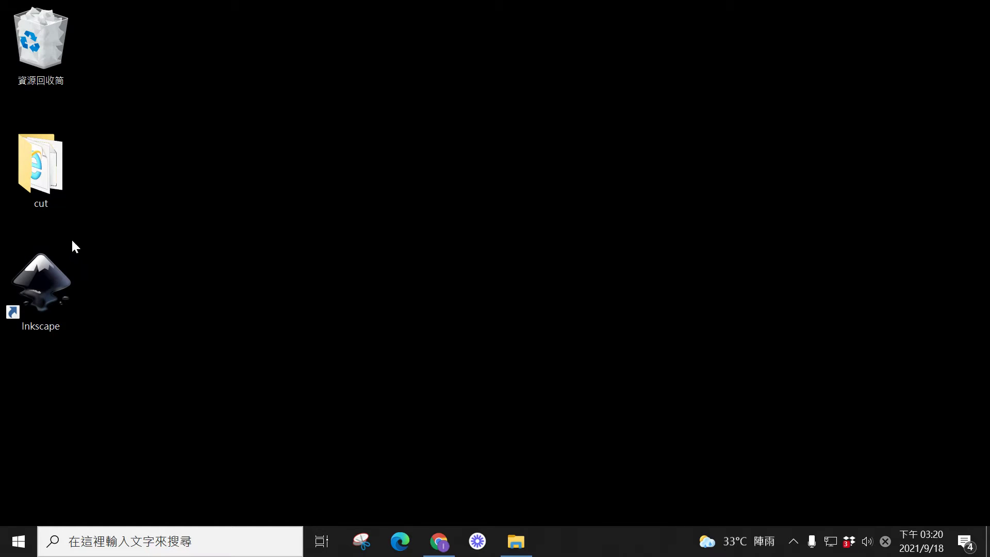
Launch Inkscape from the Windows search panel and start a new blank document
left_click(84, 541)
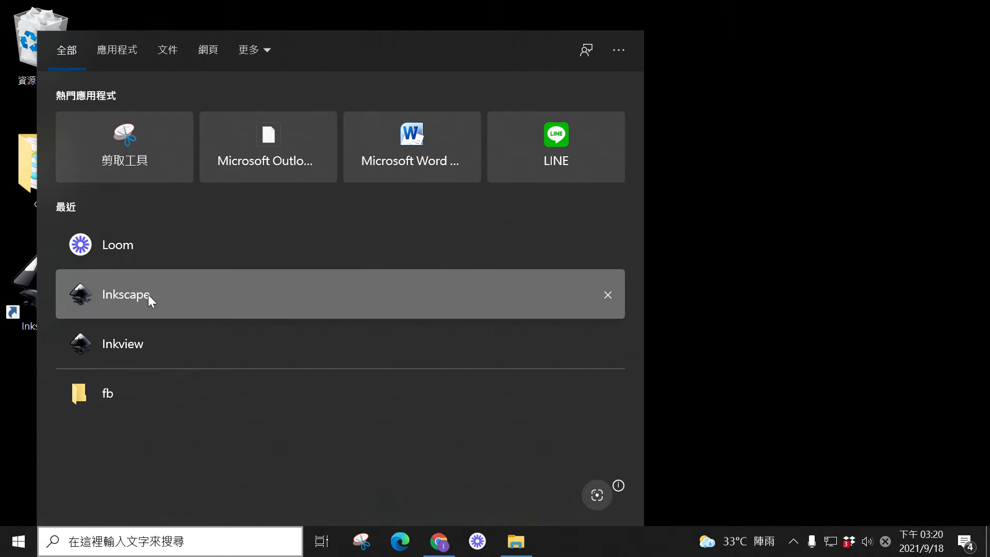
left_click(148, 295)
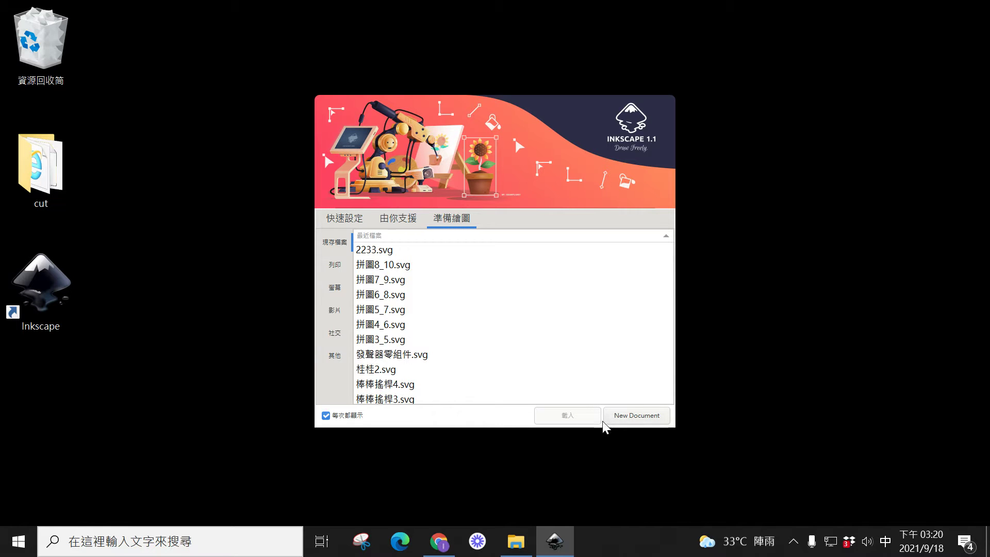
left_click(647, 419)
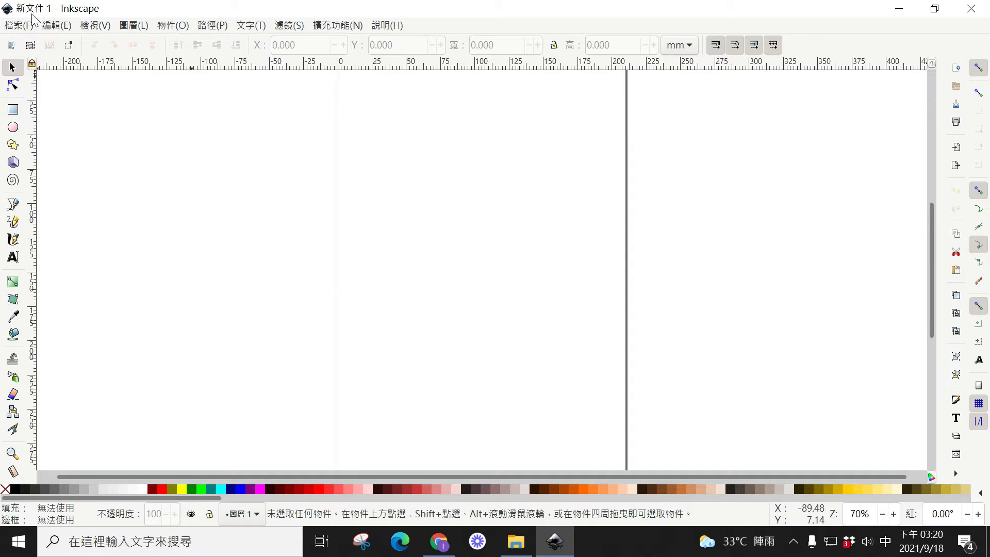
Drag the Chrome window with the axcellent.fun laser-cutting page over the blank Inkscape document
scroll(318, 181, "up", 4)
scroll(320, 185, "up", 3)
scroll(318, 184, "up", 4)
scroll(318, 183, "down", 4)
scroll(318, 183, "down", 1)
scroll(318, 183, "down", 1)
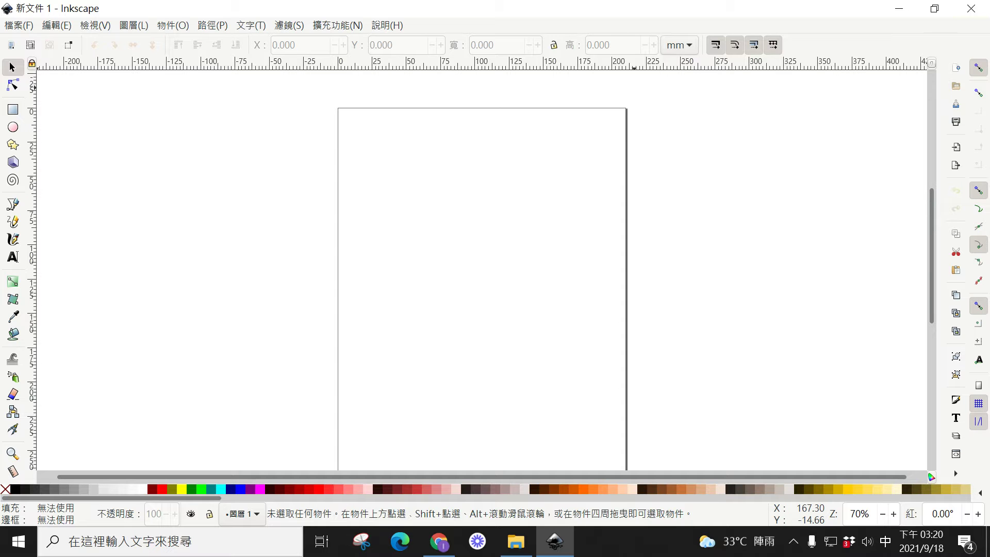
left_click_drag(989, 34, 219, 34)
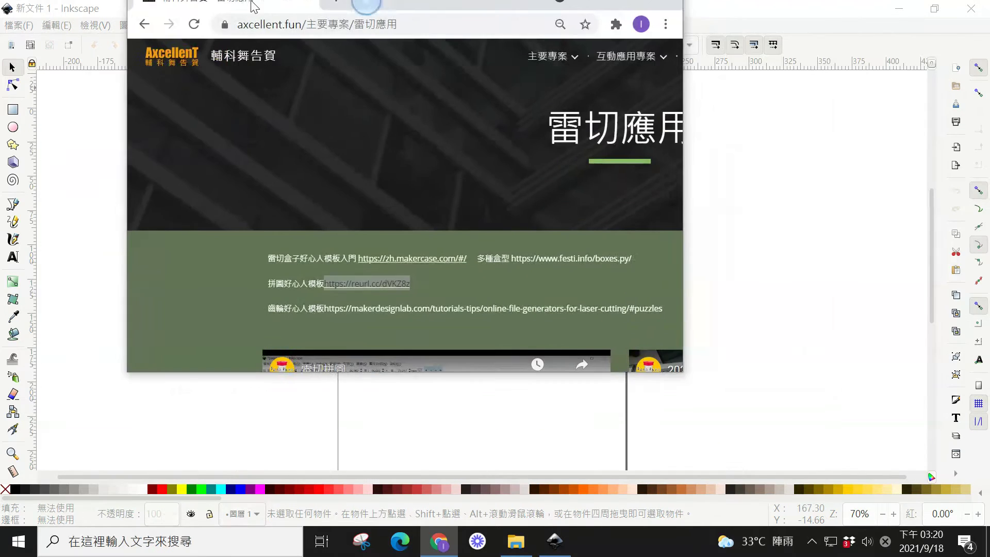
Maximize Chrome and open the 雷切應用 laser-cutting page
double_click(218, 34)
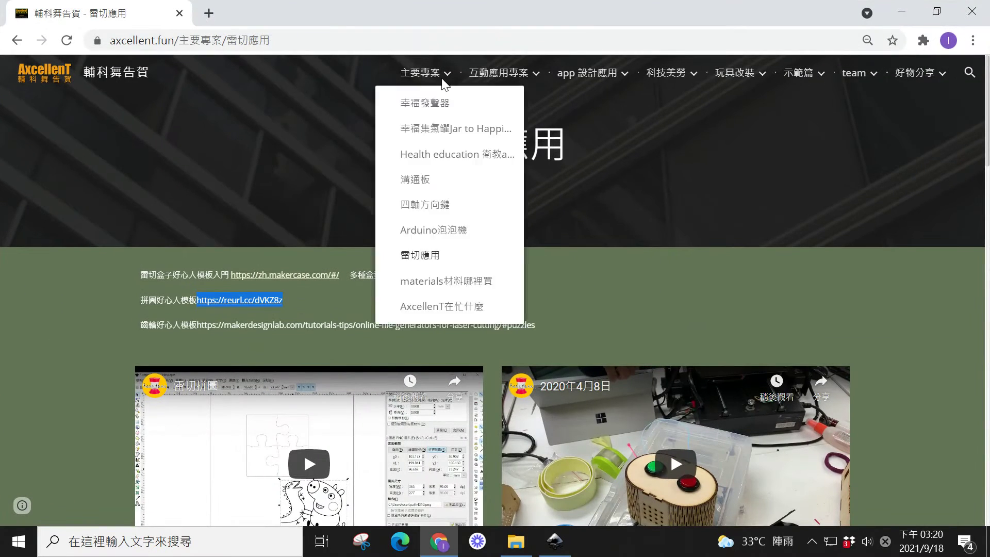
mouse_move(424, 73)
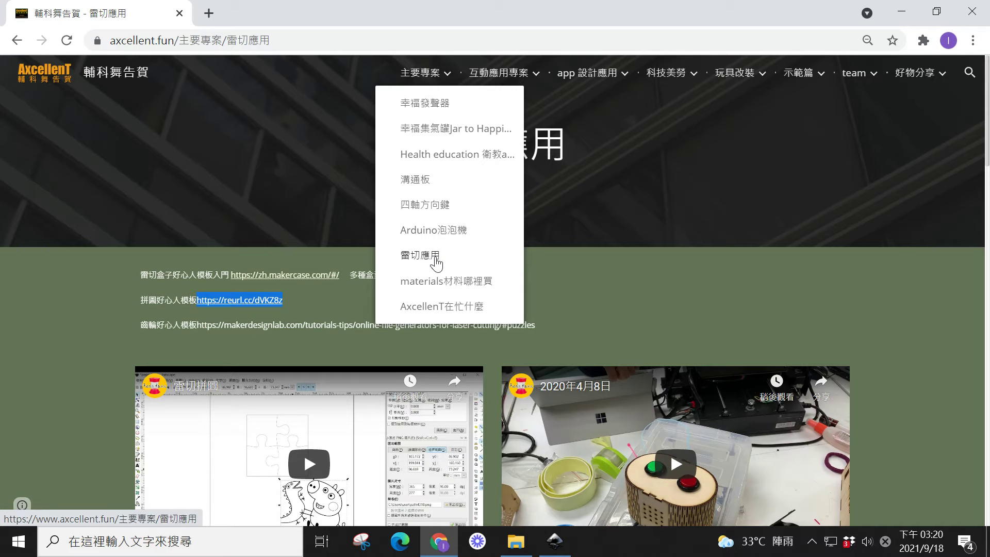
left_click(435, 261)
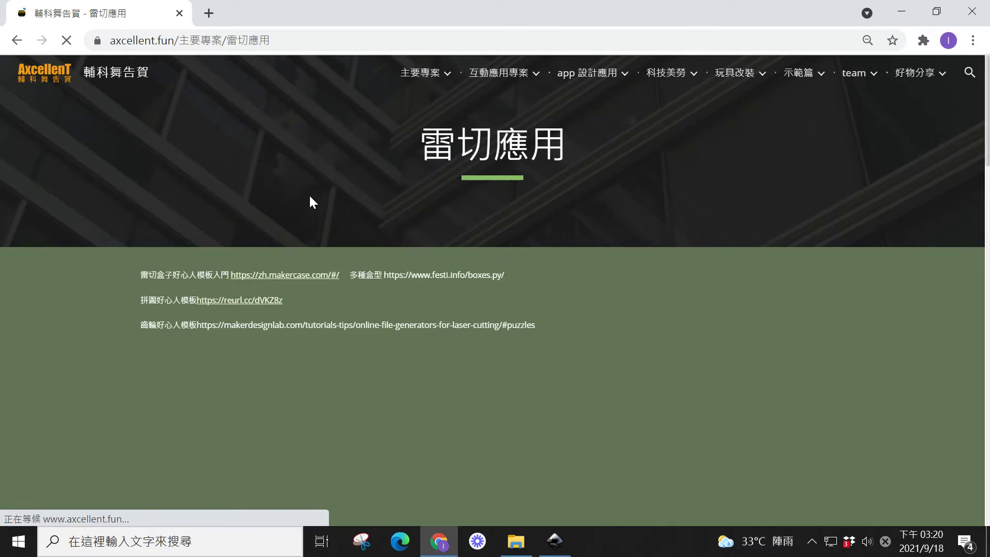
scroll(309, 201, "down", 3)
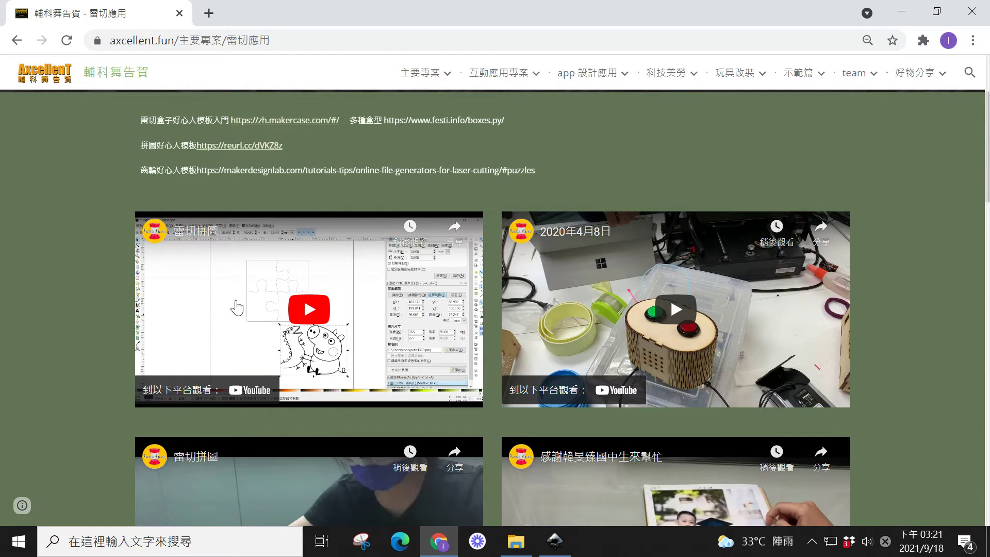
scroll(270, 341, "down", 4)
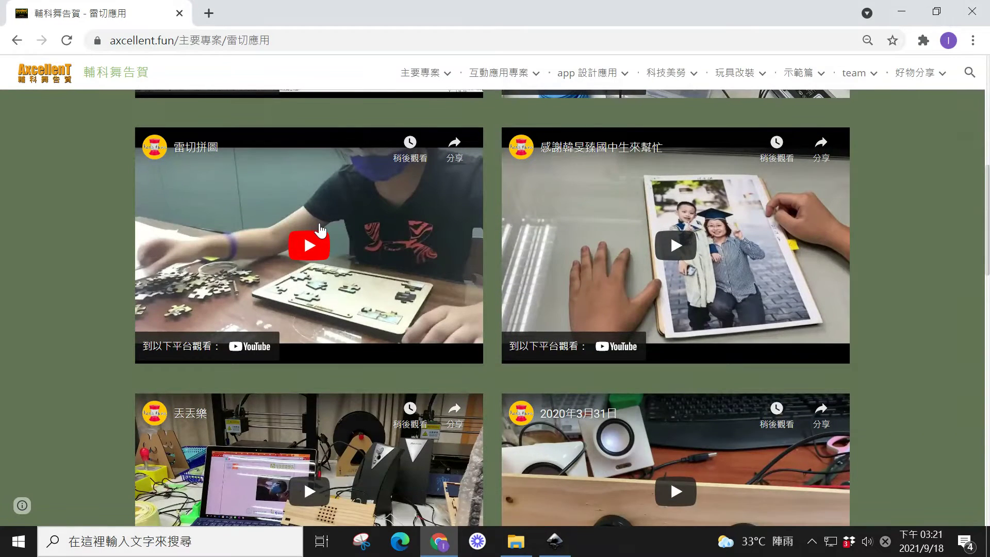
scroll(320, 230, "up", 1)
scroll(320, 231, "up", 1)
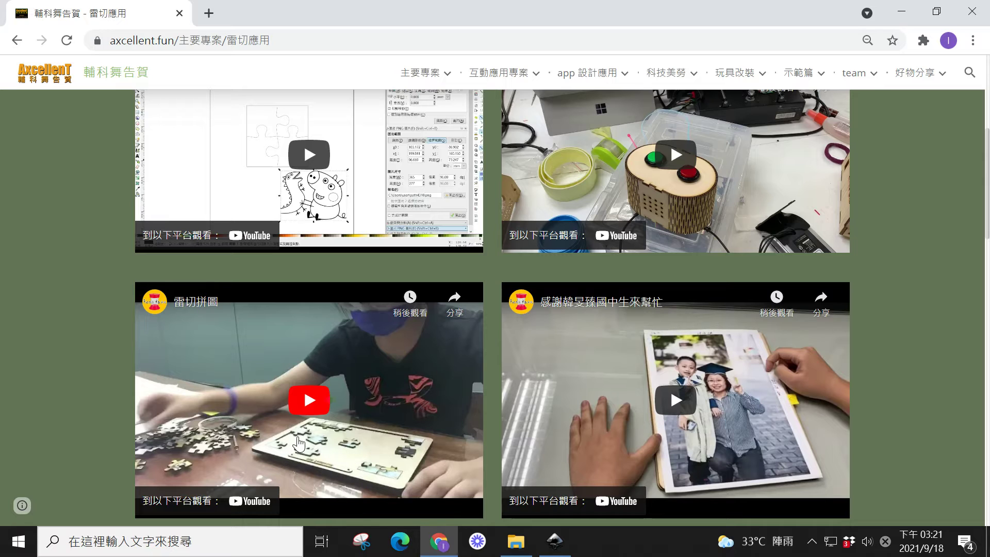
Scroll past the videos to the SVG file list and open 拼圖6_8.svg in Google Drive
scroll(333, 442, "down", 1)
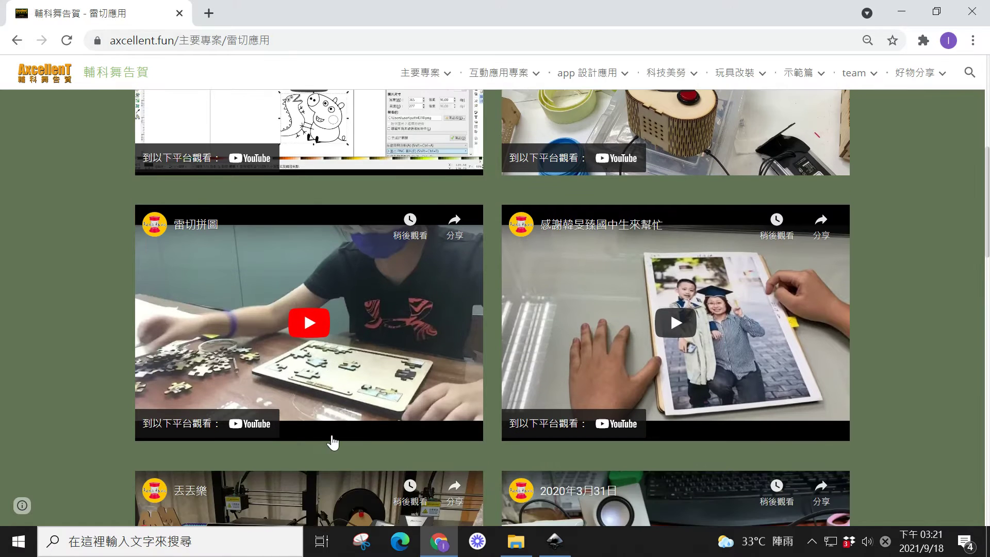
scroll(333, 442, "down", 3)
scroll(333, 442, "down", 3)
scroll(333, 442, "down", 5)
scroll(332, 442, "down", 3)
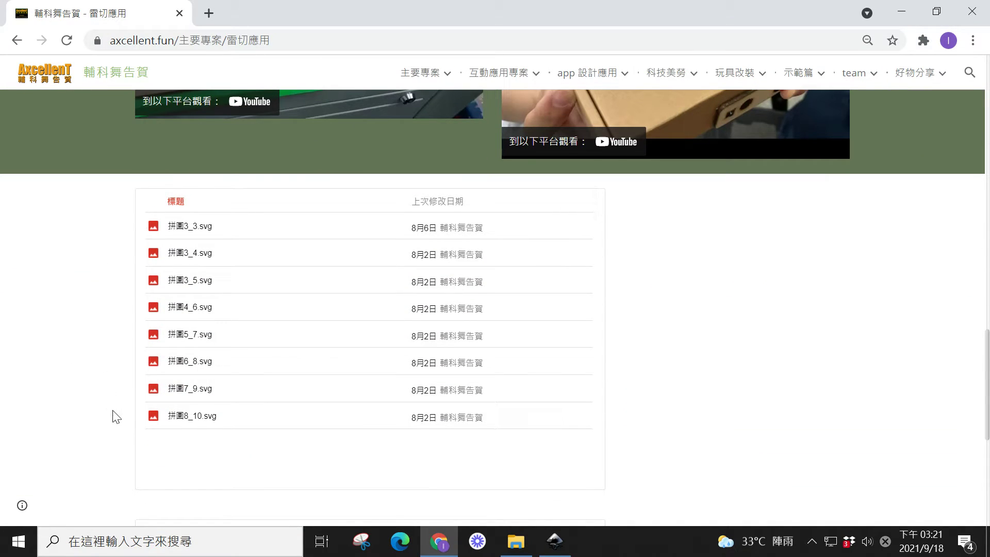
mouse_move(190, 334)
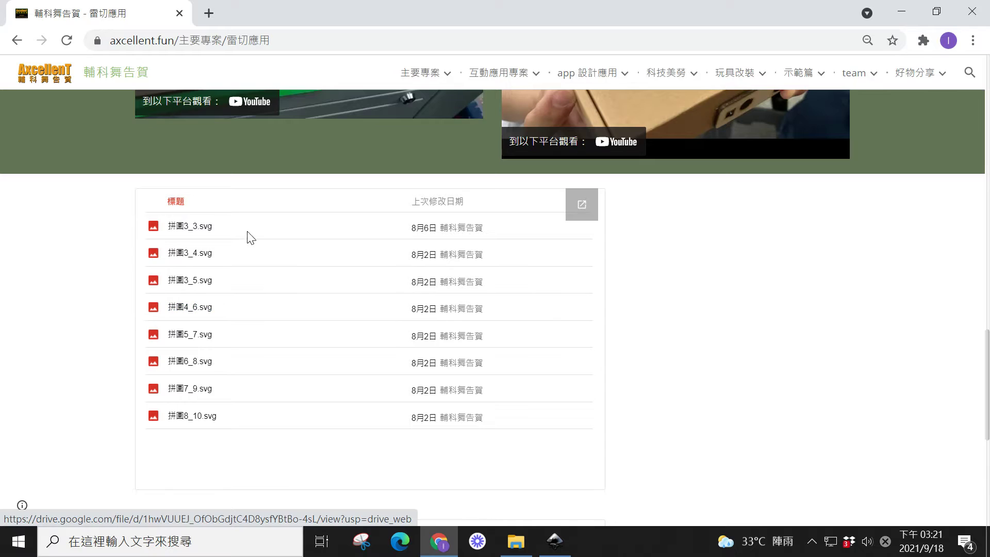
scroll(248, 230, "up", 5)
scroll(247, 230, "up", 6)
scroll(247, 230, "up", 2)
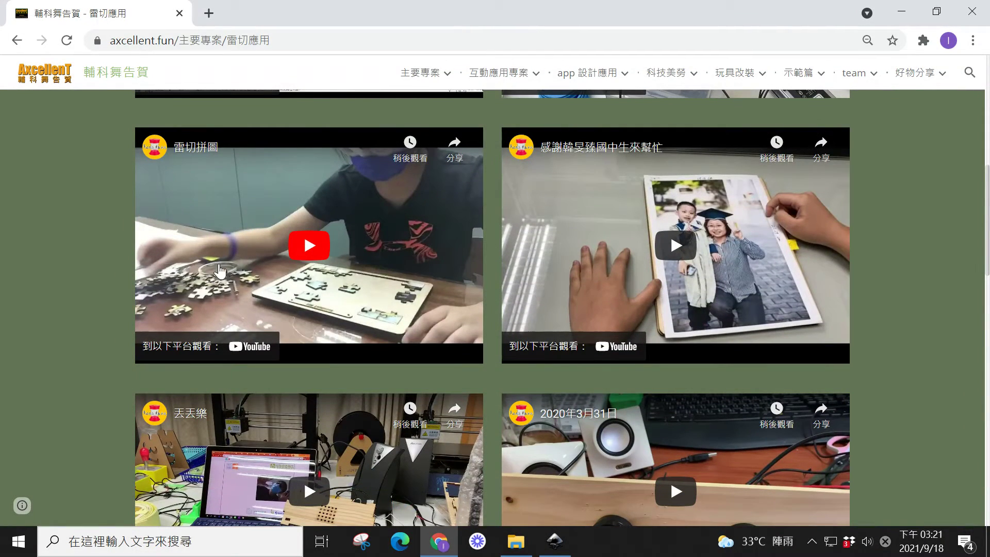
scroll(222, 272, "down", 4)
scroll(228, 266, "down", 6)
scroll(228, 282, "down", 4)
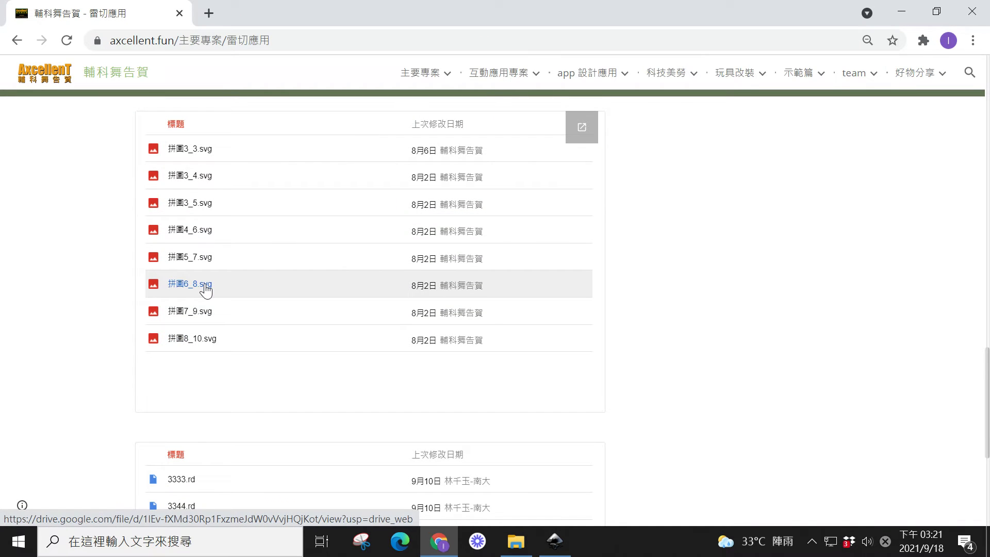
left_click(205, 287)
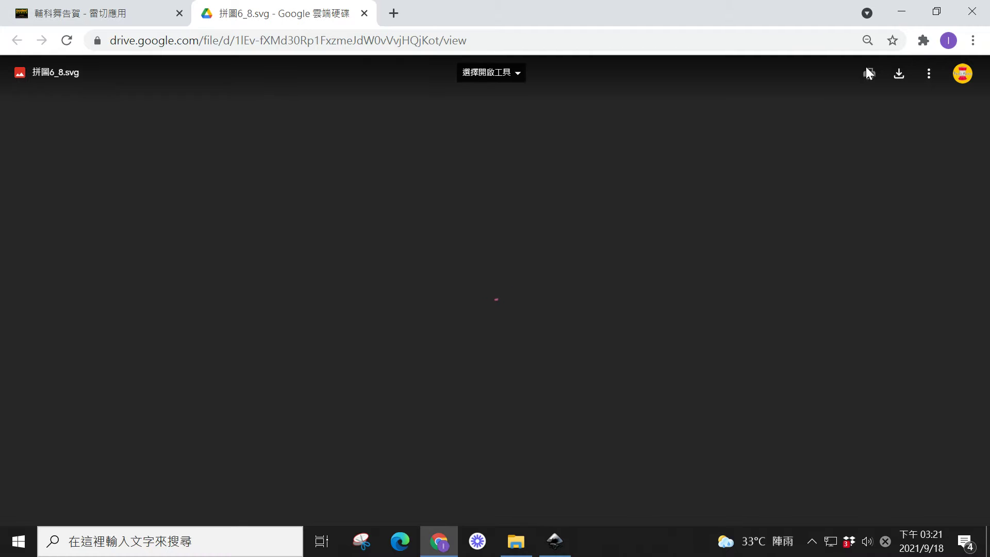
Download 拼圖6_8.svg from Google Drive and return to the blank Inkscape document
left_click(900, 76)
mouse_move(495, 309)
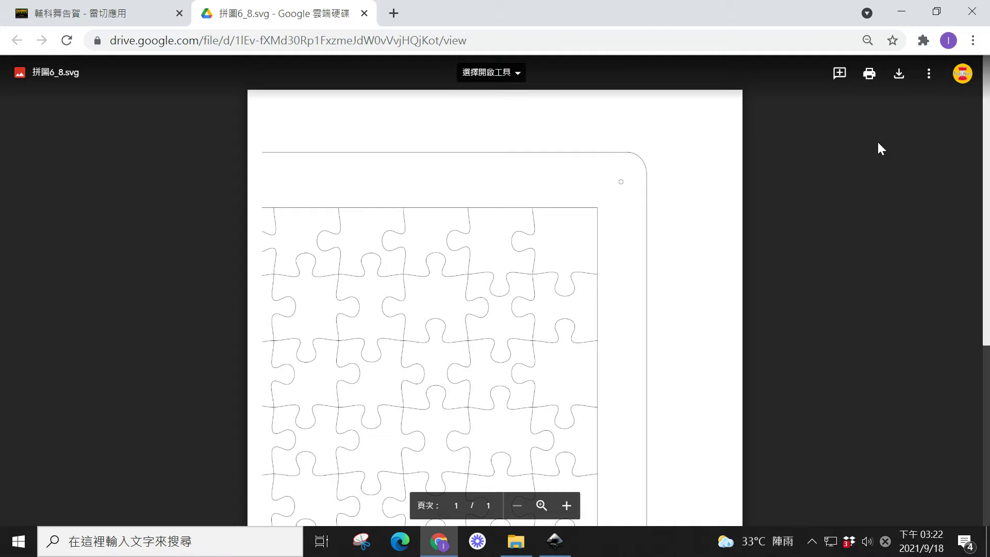
left_click(900, 82)
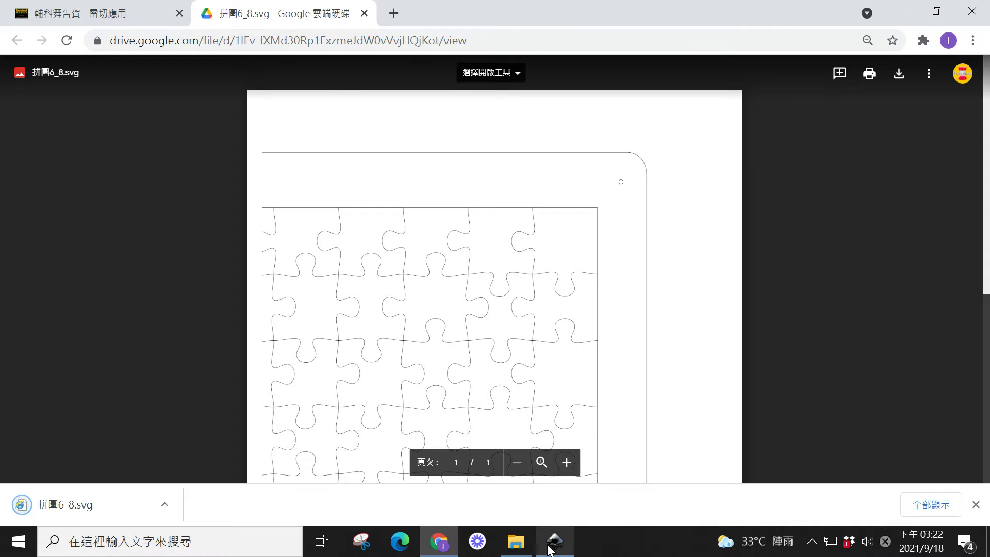
left_click(555, 551)
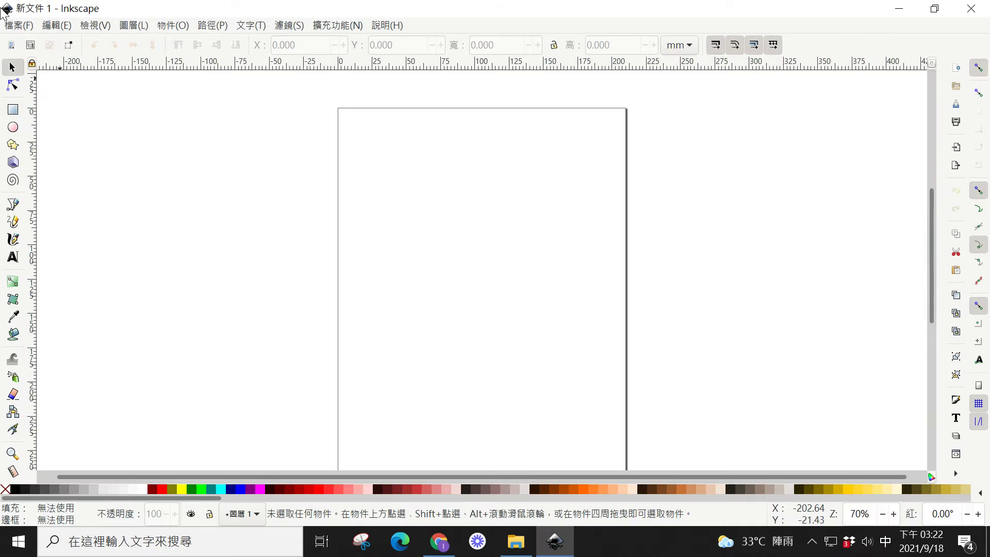
Import 拼圖6_8.svg onto the Inkscape canvas as editable objects, then return to the browser
left_click(21, 26)
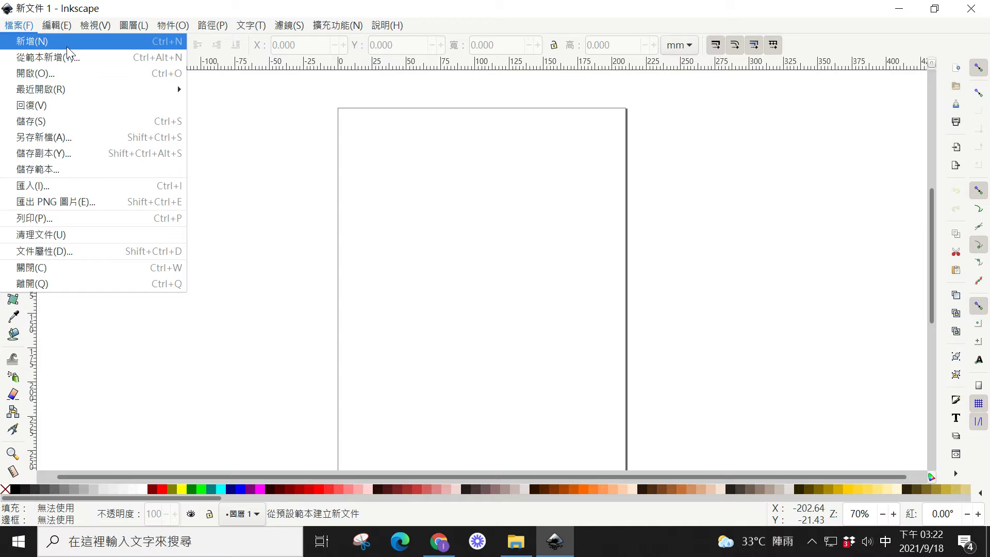
left_click(46, 187)
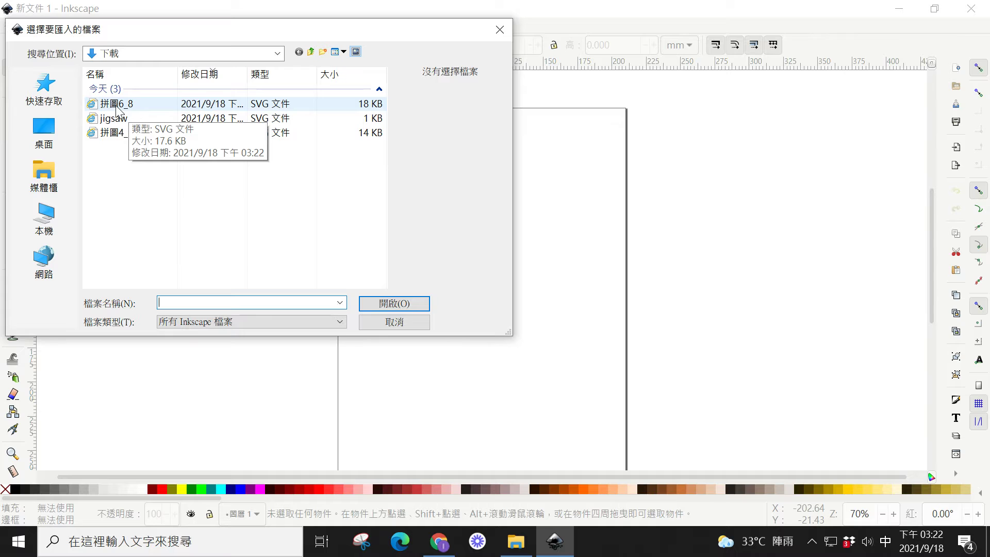
left_click(117, 106)
left_click(389, 303)
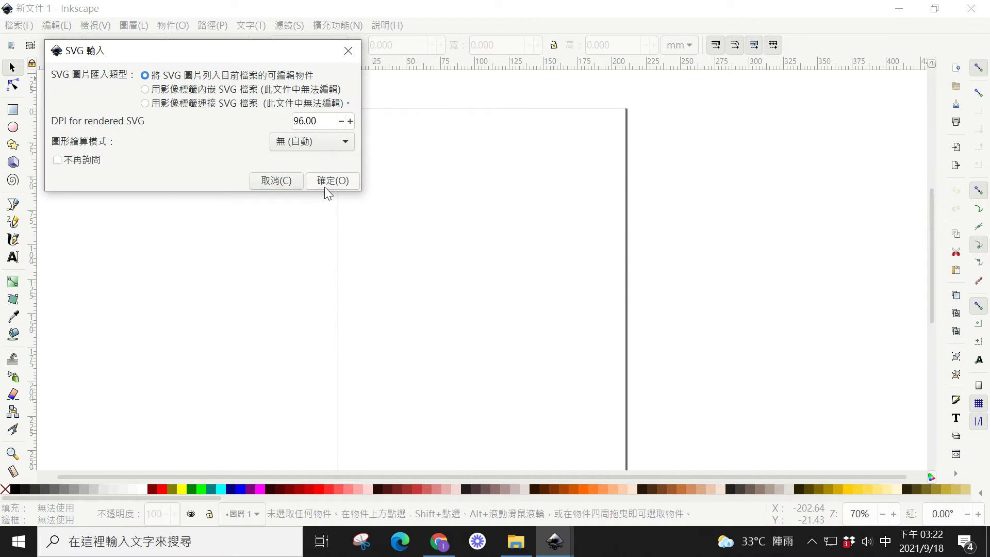
left_click(323, 187)
scroll(413, 190, "down", 2)
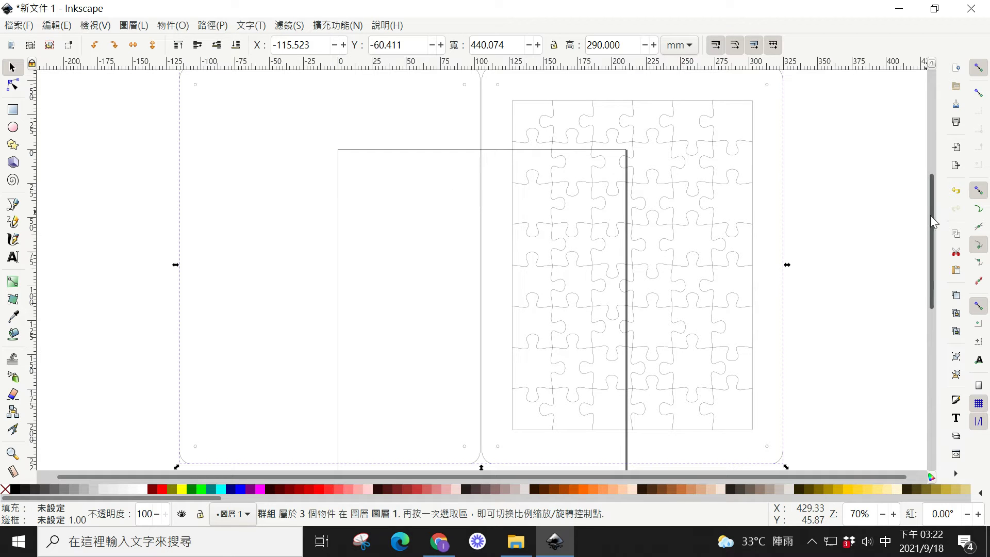
left_click_drag(930, 215, 930, 212)
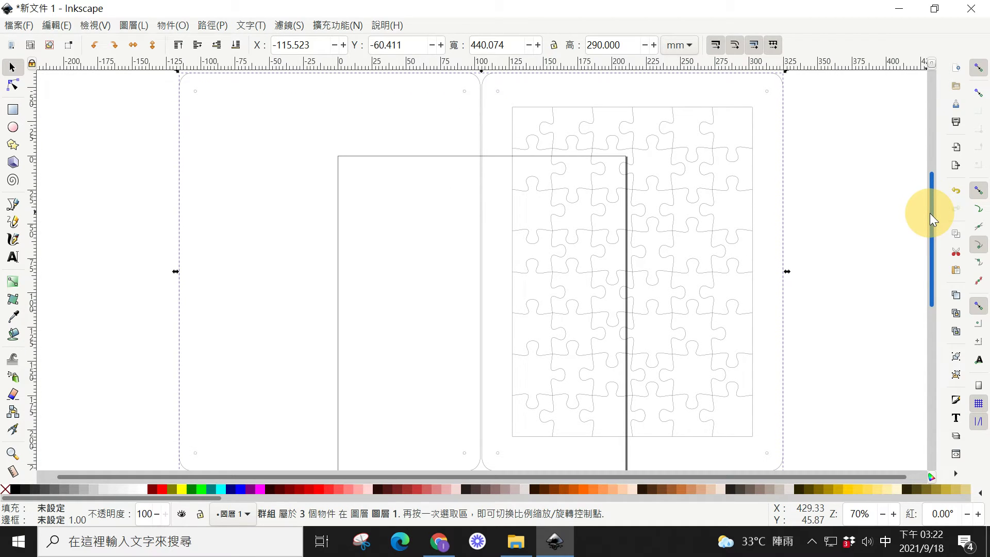
left_click_drag(930, 212, 925, 215)
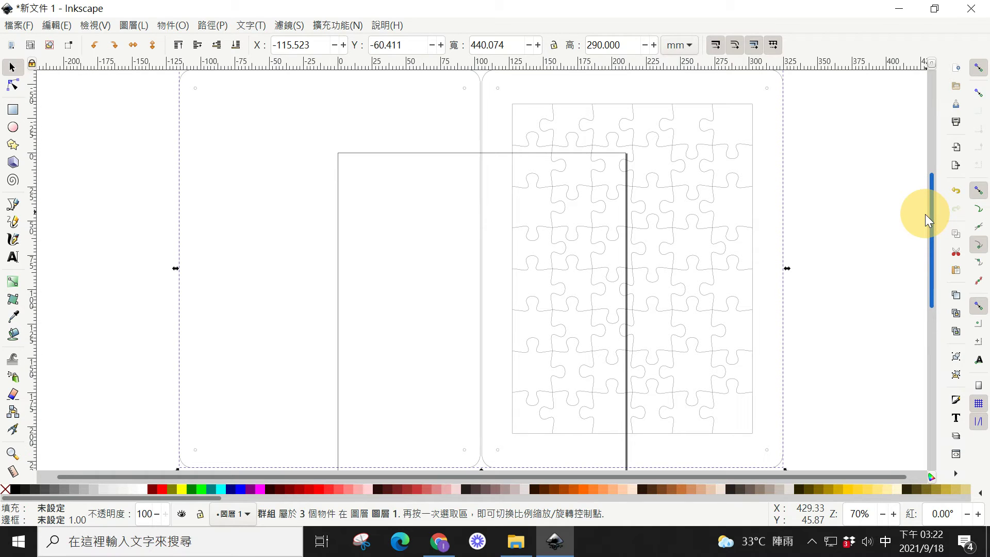
left_click_drag(925, 214, 925, 209)
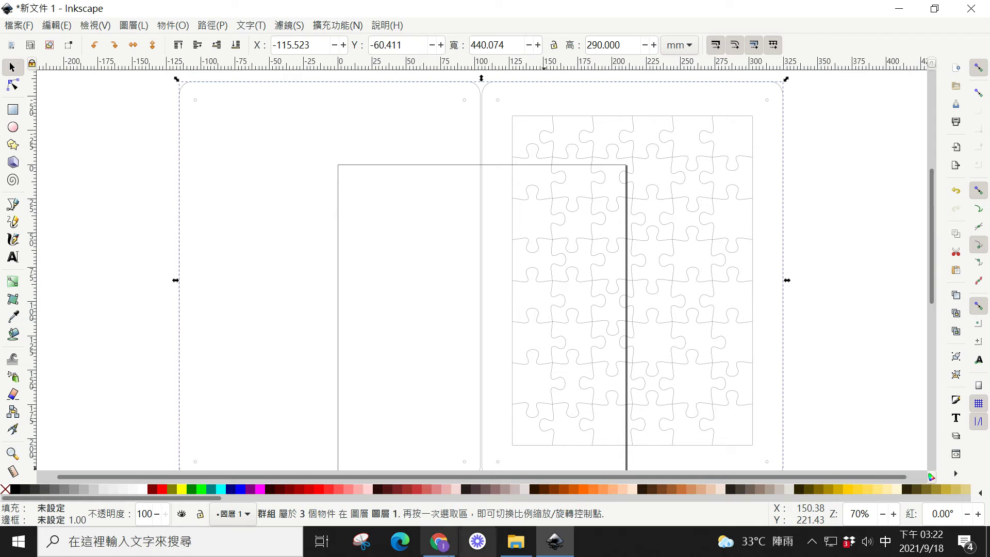
left_click(438, 546)
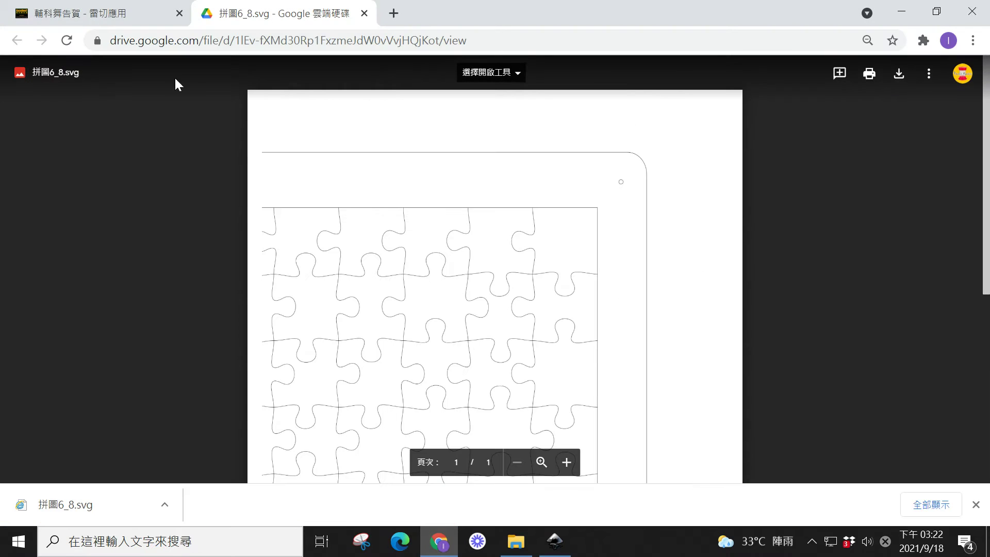
Copy the reurl.cc generator link from the axcellent.fun page and open it in a new tab
left_click(76, 20)
scroll(344, 259, "up", 10)
scroll(344, 258, "up", 5)
scroll(345, 259, "up", 2)
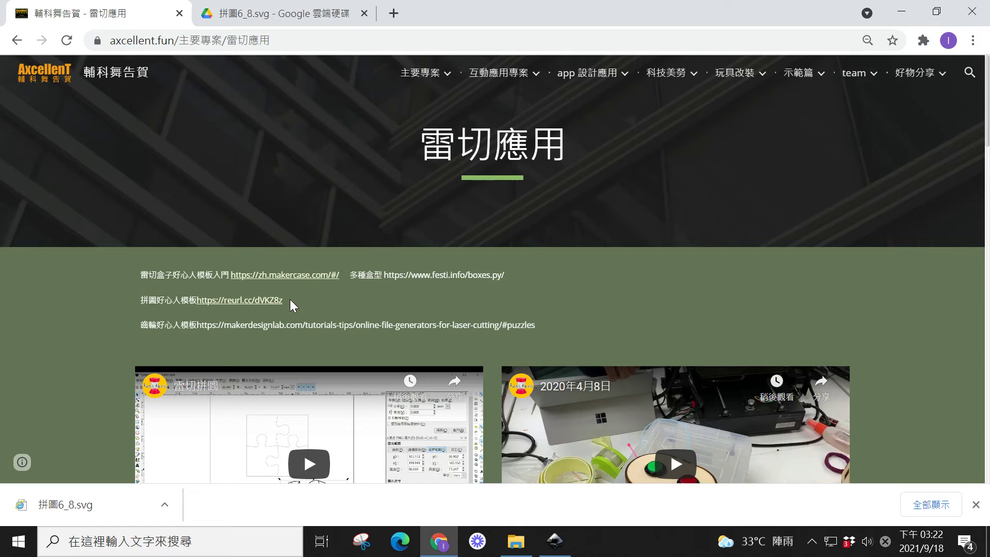
left_click_drag(286, 299, 199, 302)
key("ctrl+c")
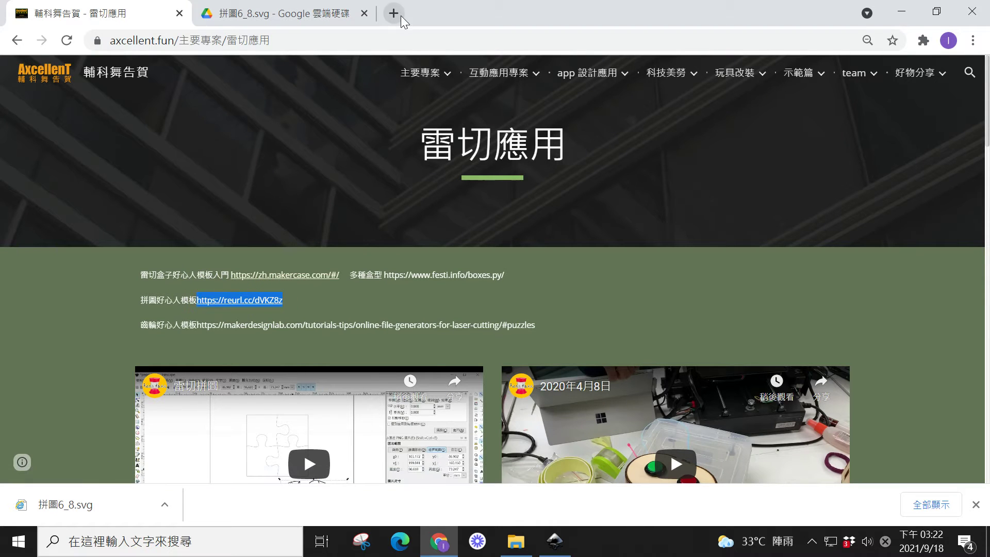
left_click(394, 13)
key("ctrl+v")
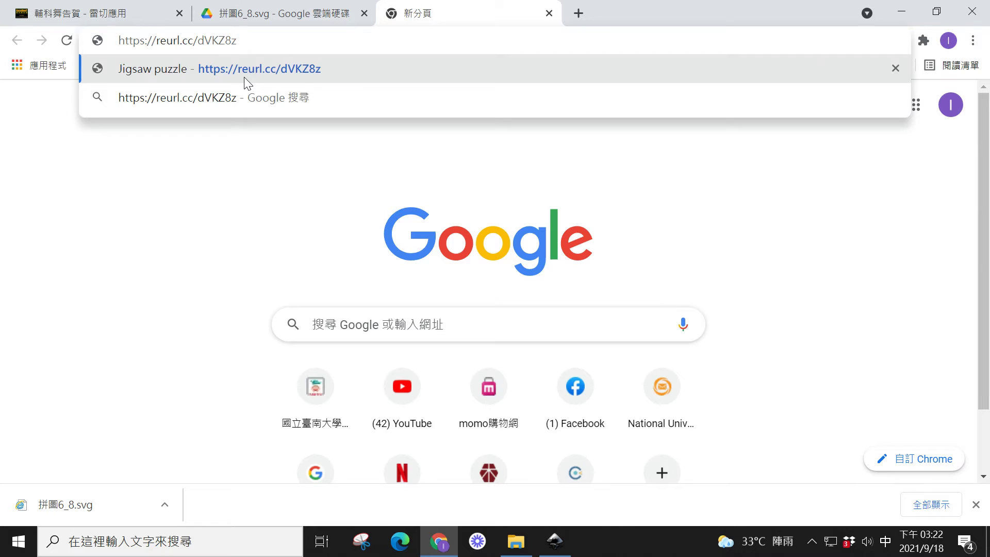
left_click(244, 77)
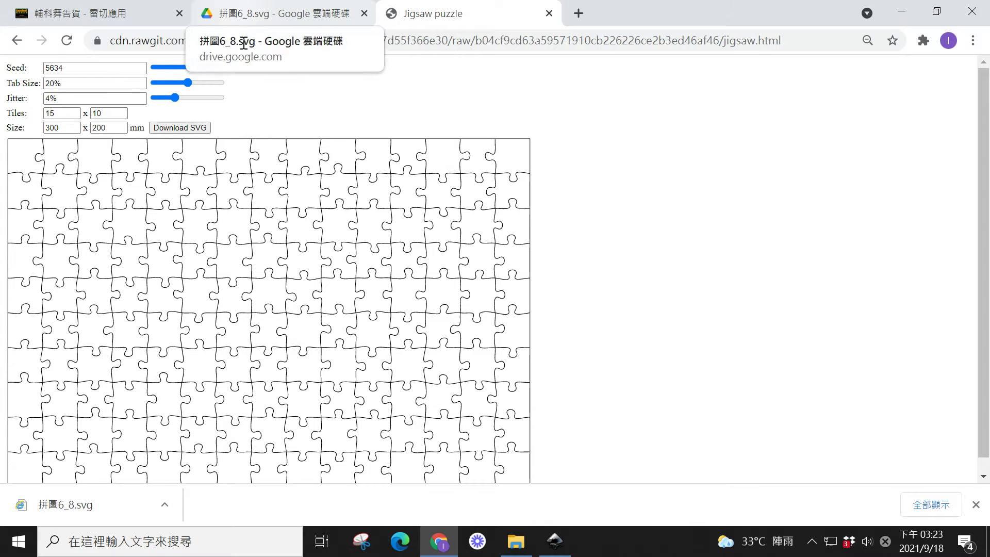
left_click(552, 546)
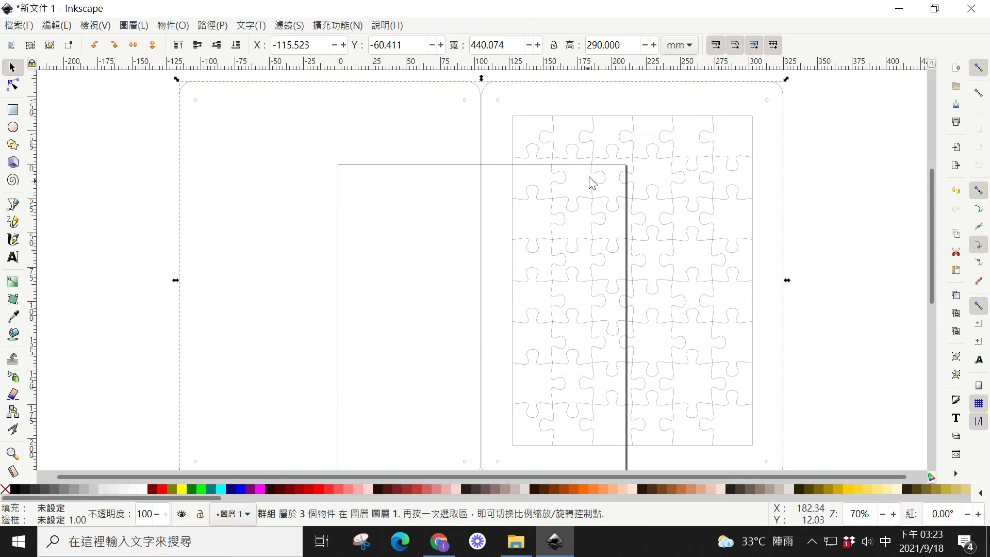
Ungroup the imported board template into its parts
left_click(482, 106)
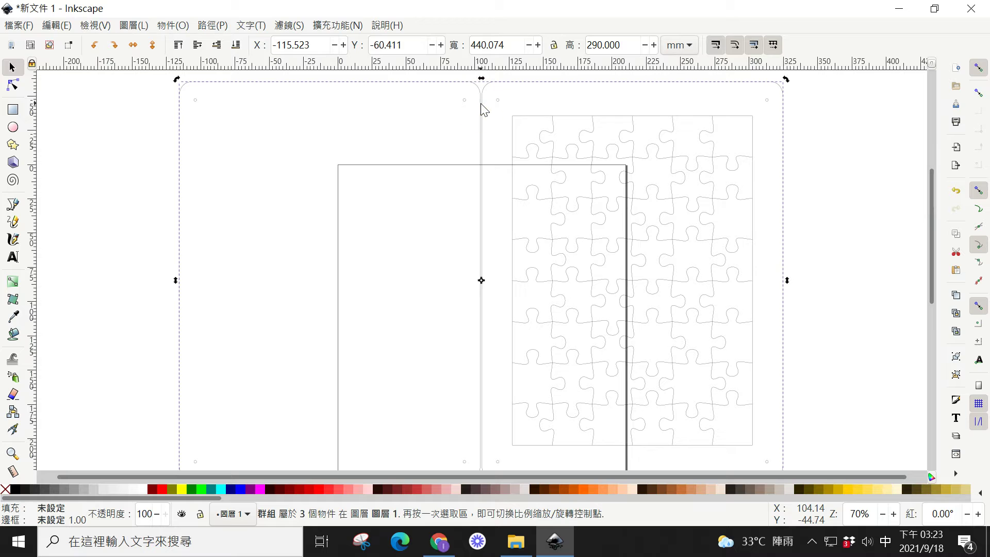
left_click(172, 27)
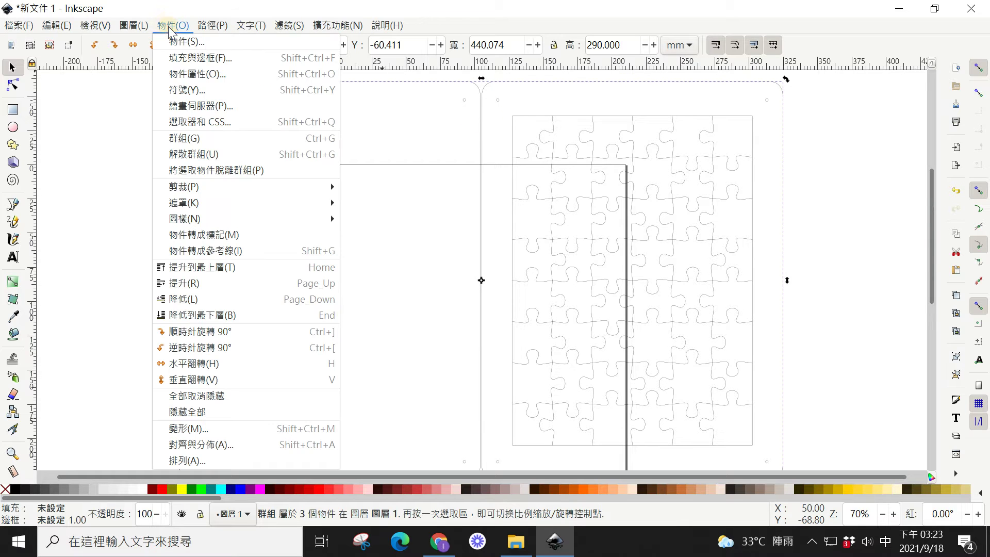
left_click(196, 164)
left_click(439, 138)
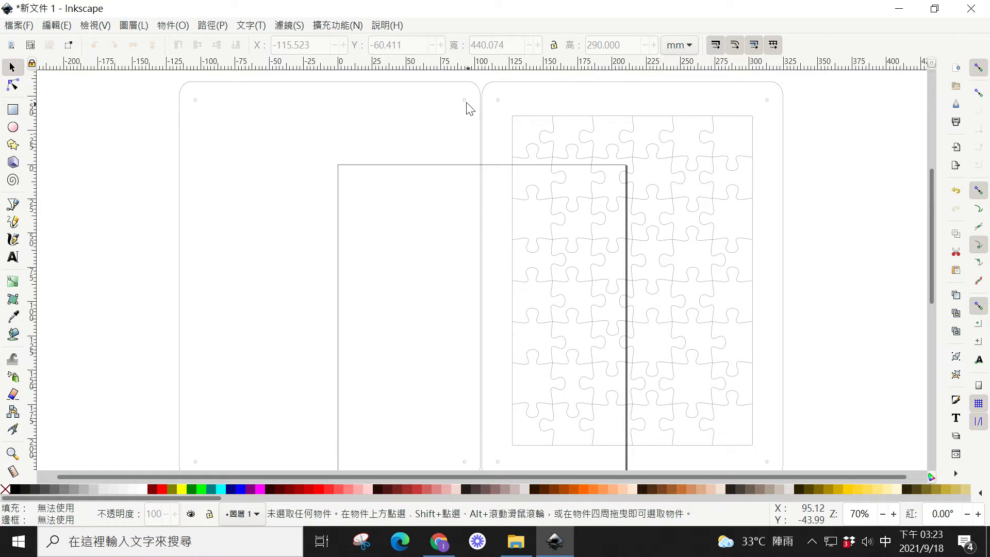
left_click(196, 103)
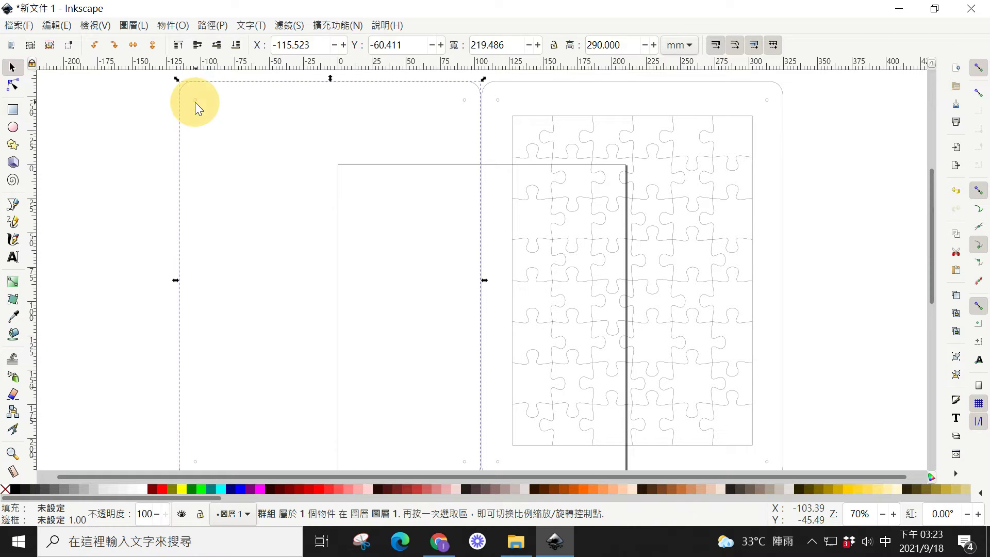
Ungroup the right frame and its nested group, leaving the 175.1 × 240.1 mm puzzle path selectable
left_click(524, 87)
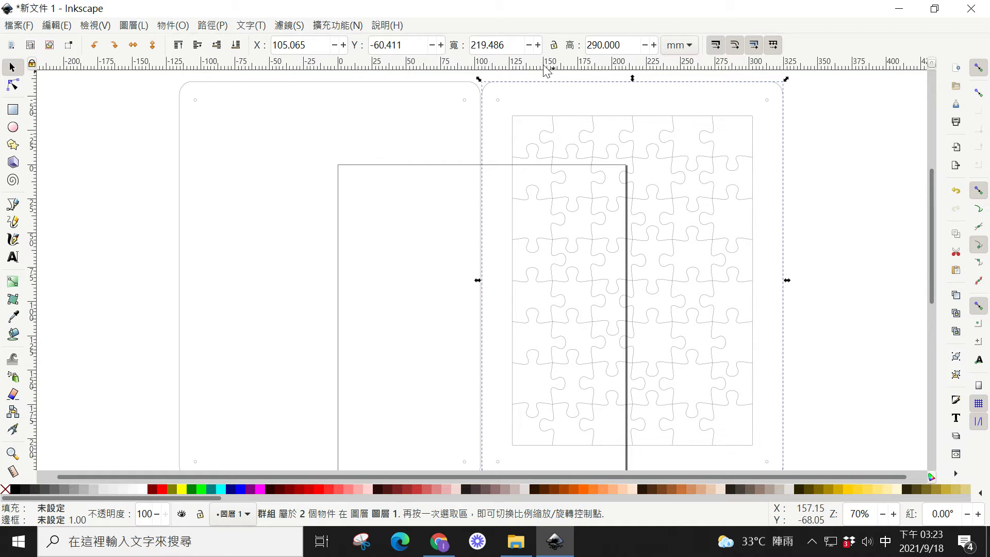
left_click(172, 25)
left_click(186, 155)
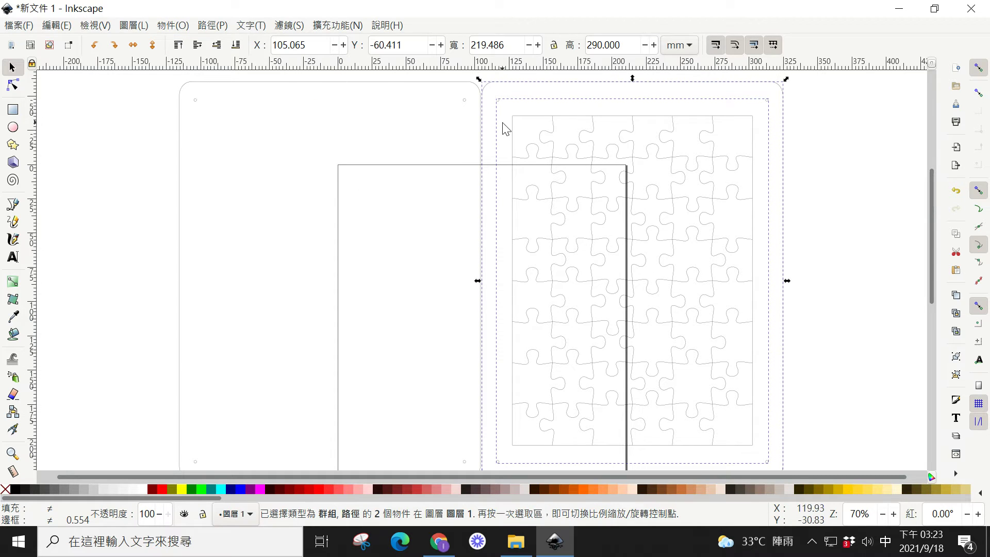
left_click(172, 26)
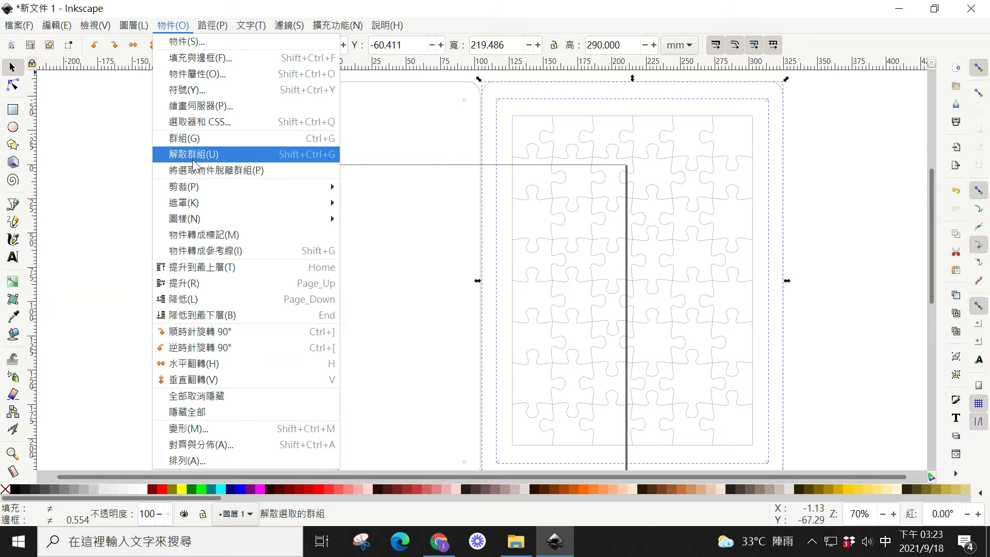
left_click(252, 155)
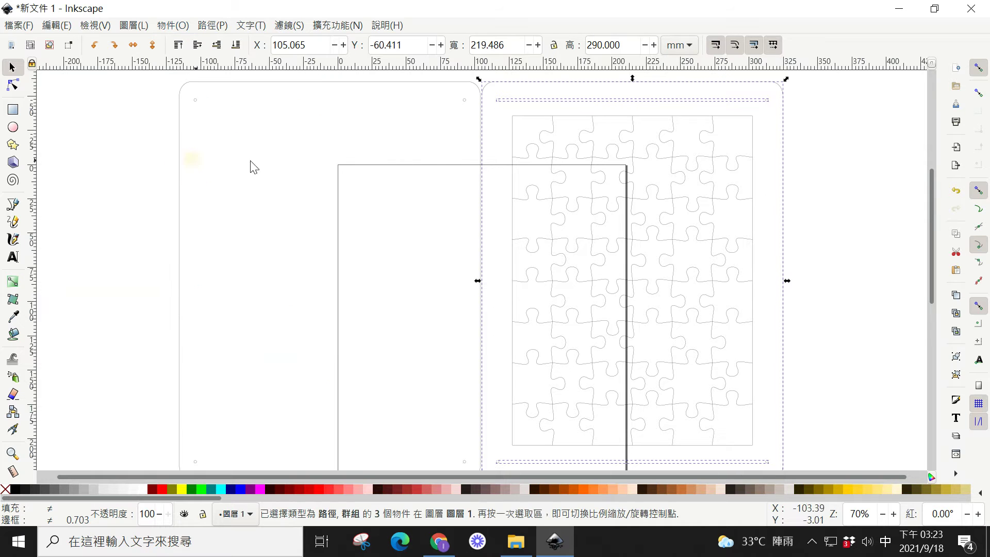
left_click(535, 116)
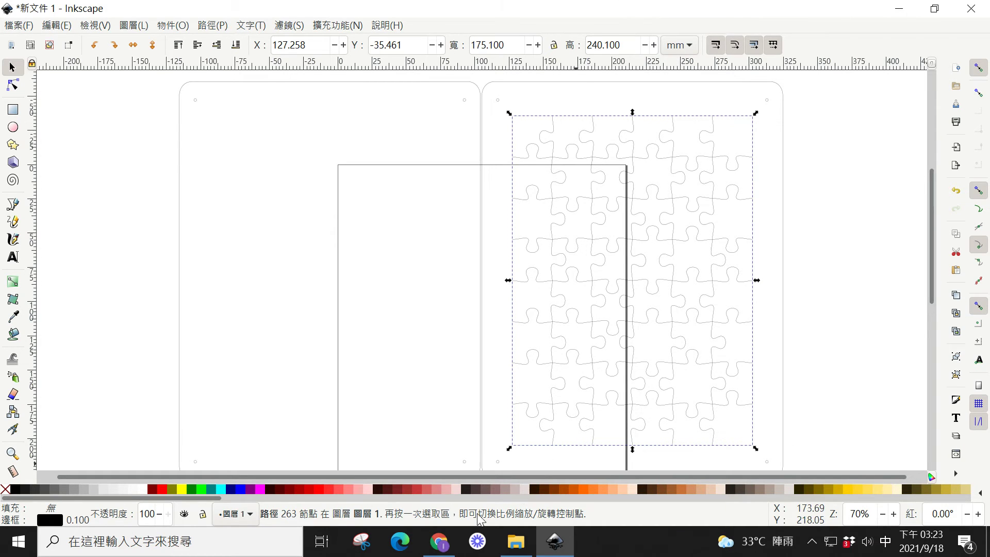
left_click(439, 546)
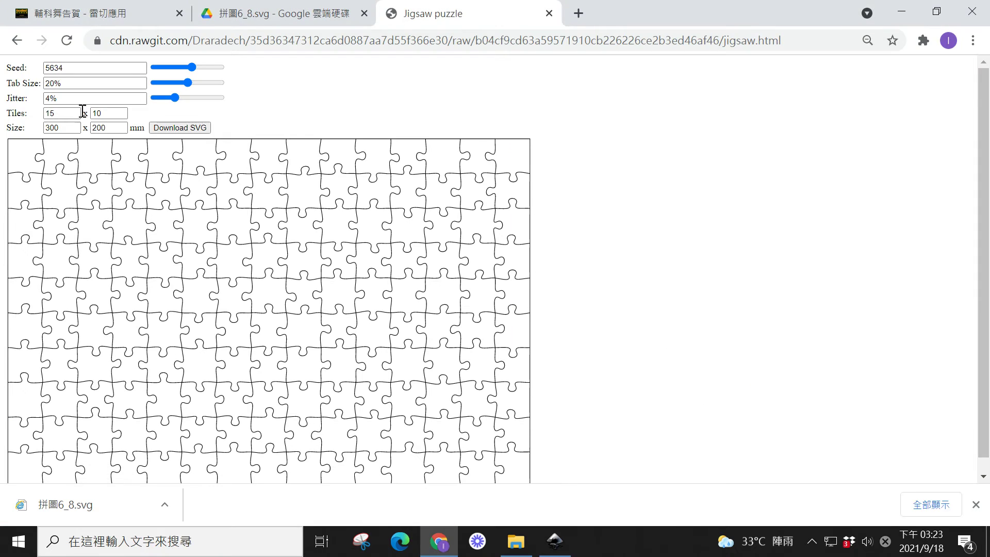
Set the generator's puzzle size to 175 × 240 mm
left_click(15, 124)
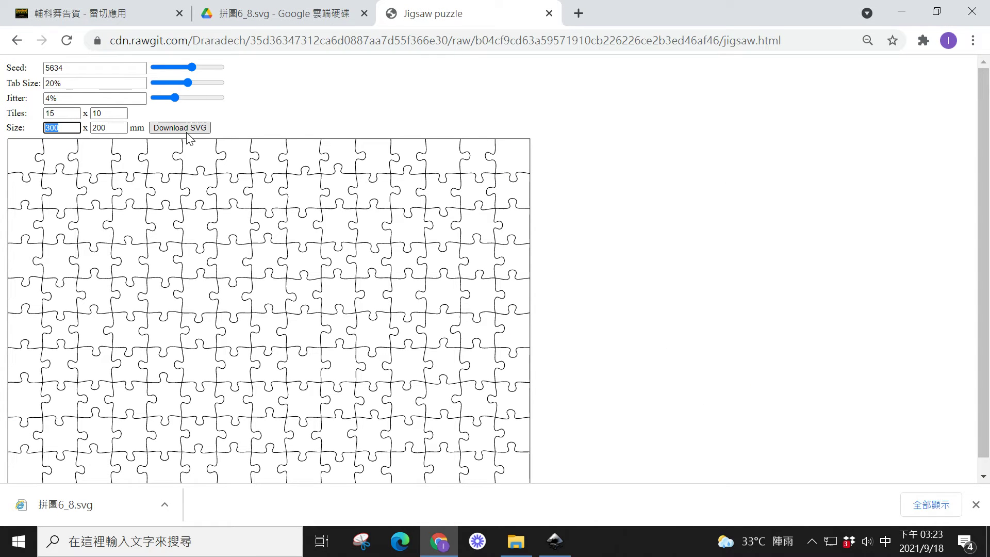
type("175")
key("Tab")
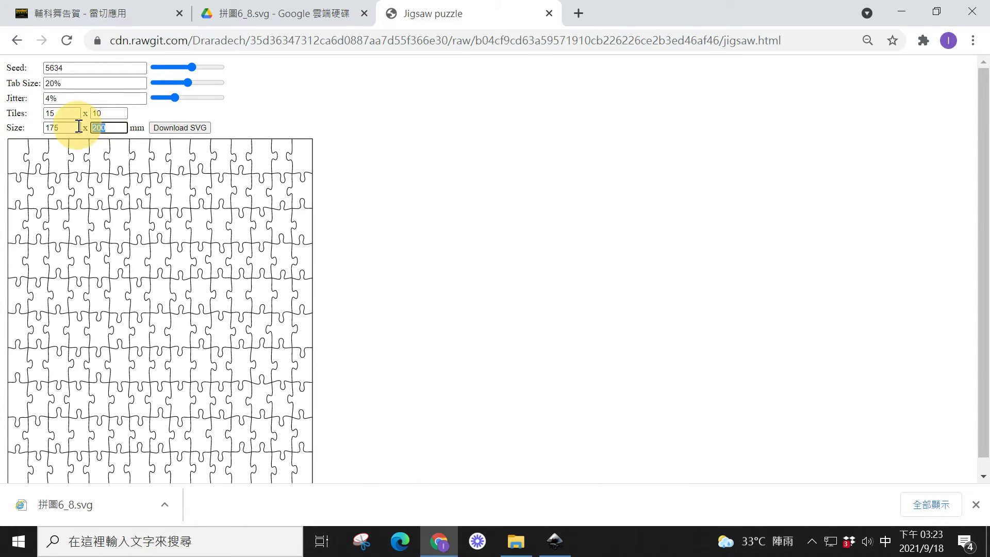
type("240")
left_click(205, 251)
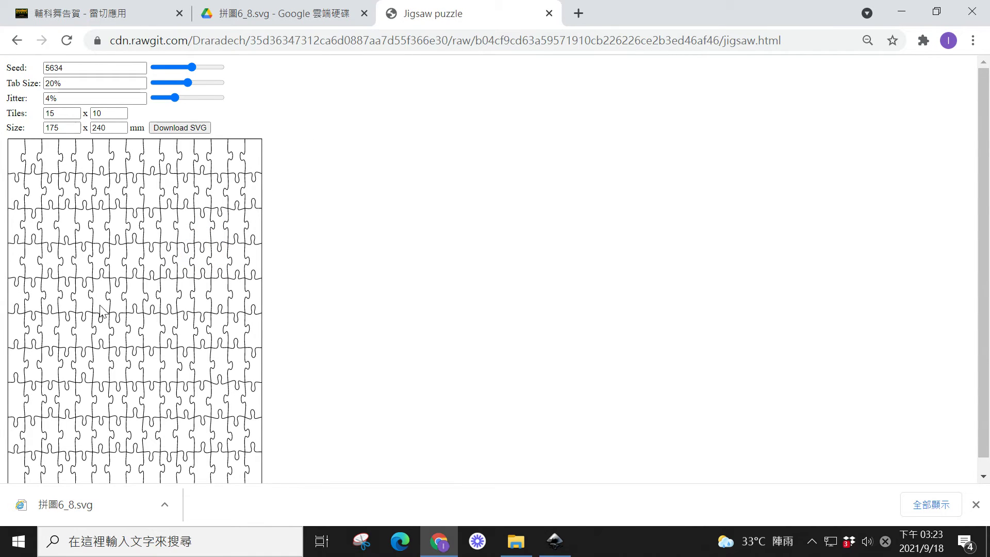
scroll(134, 263, "down", 1)
scroll(136, 270, "down", 1)
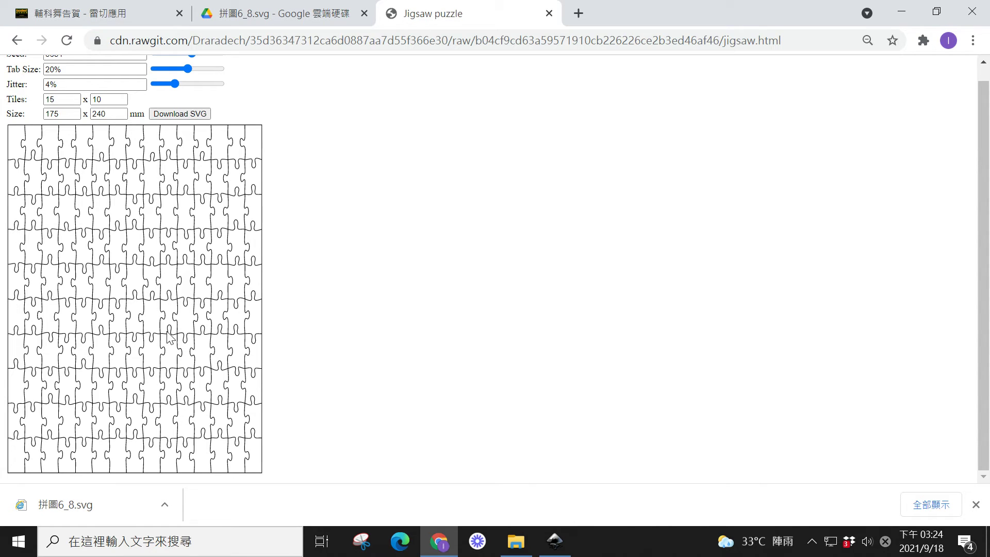
Change the tile grid from 15 × 10 to 2 × 3
left_click_drag(66, 101, 47, 100)
type("2")
left_click_drag(111, 99, 85, 99)
type("3")
left_click(136, 196)
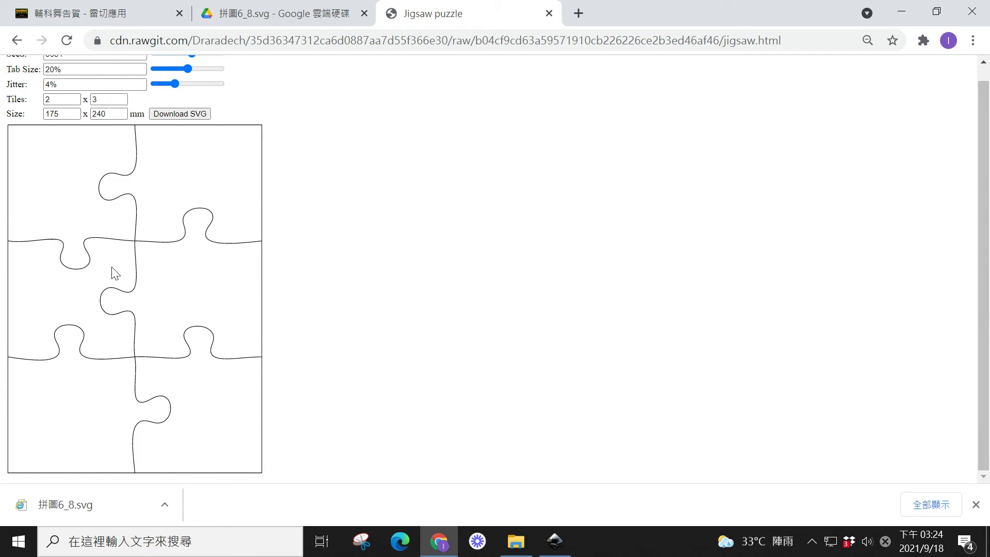
scroll(115, 273, "up", 1)
scroll(115, 274, "up", 1)
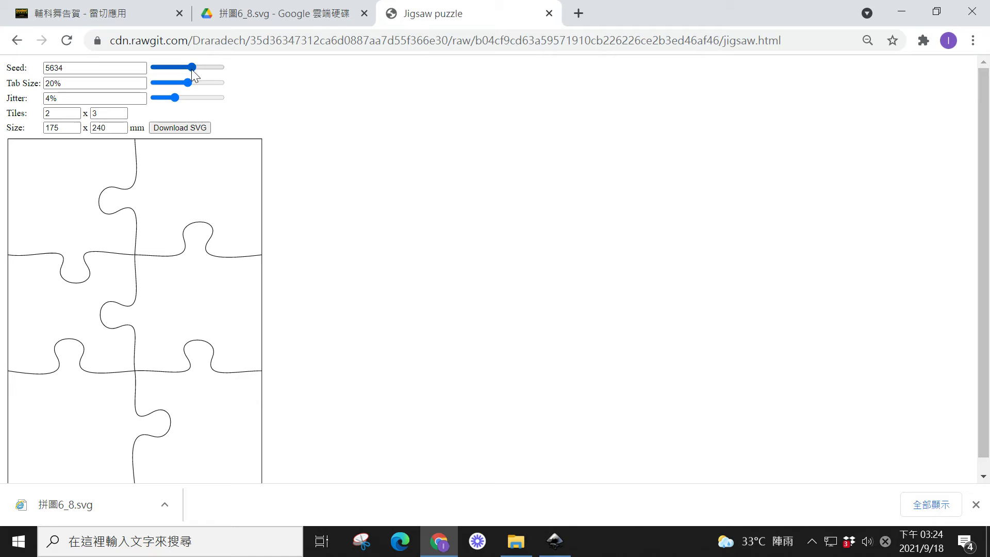
Tune seed to 1250, tab size 25.9%, jitter 5.2%, then download jigsaw (1).svg
left_click_drag(209, 70, 163, 82)
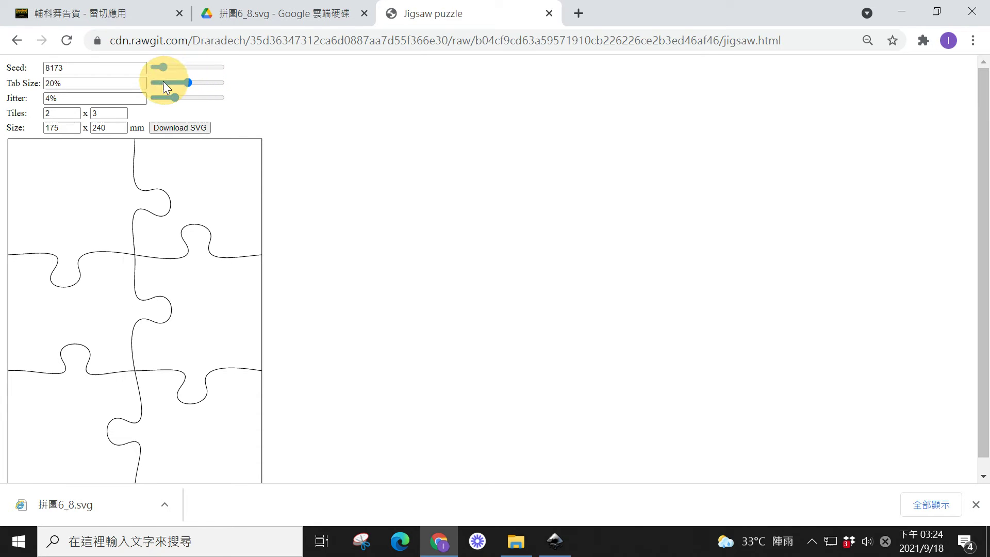
left_click_drag(190, 84, 217, 82)
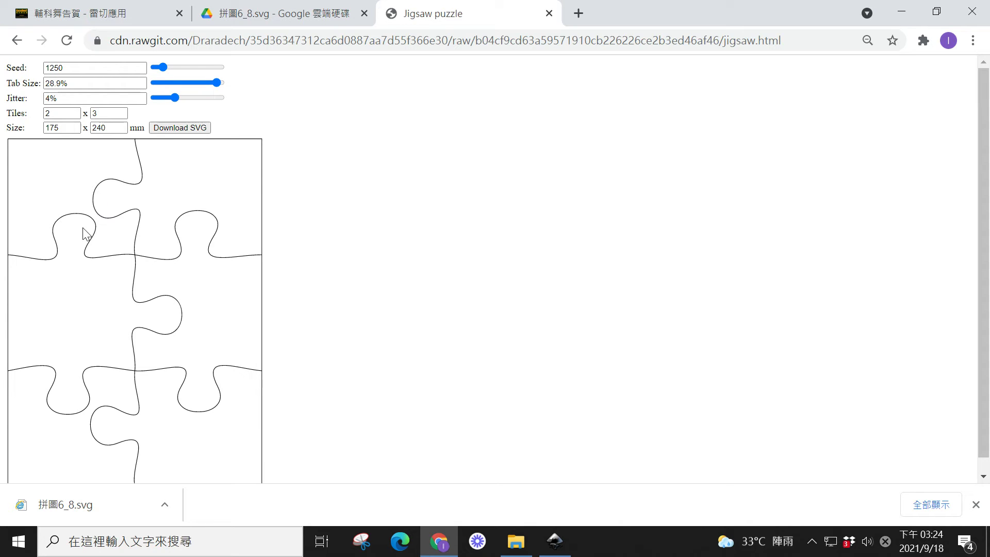
left_click_drag(216, 83, 245, 84)
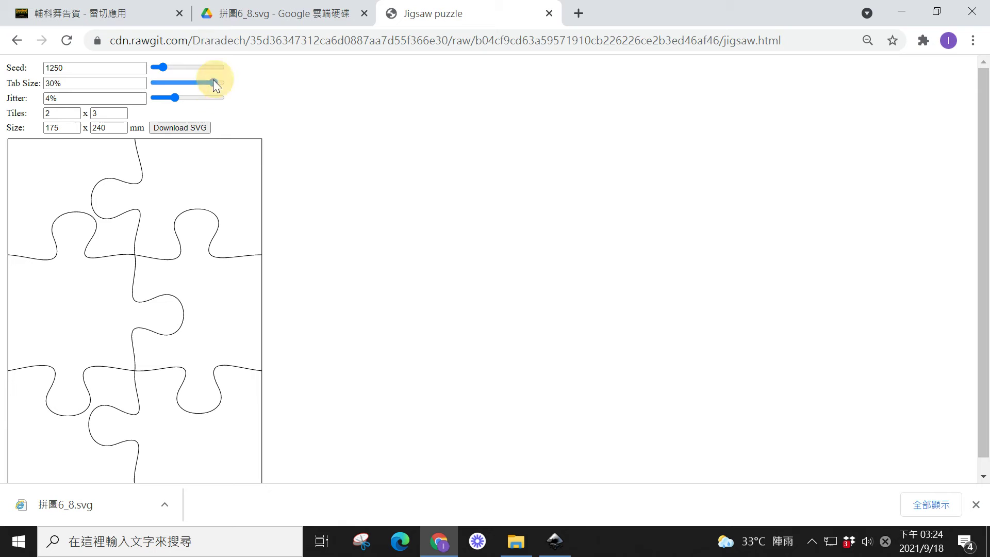
left_click_drag(217, 82, 156, 101)
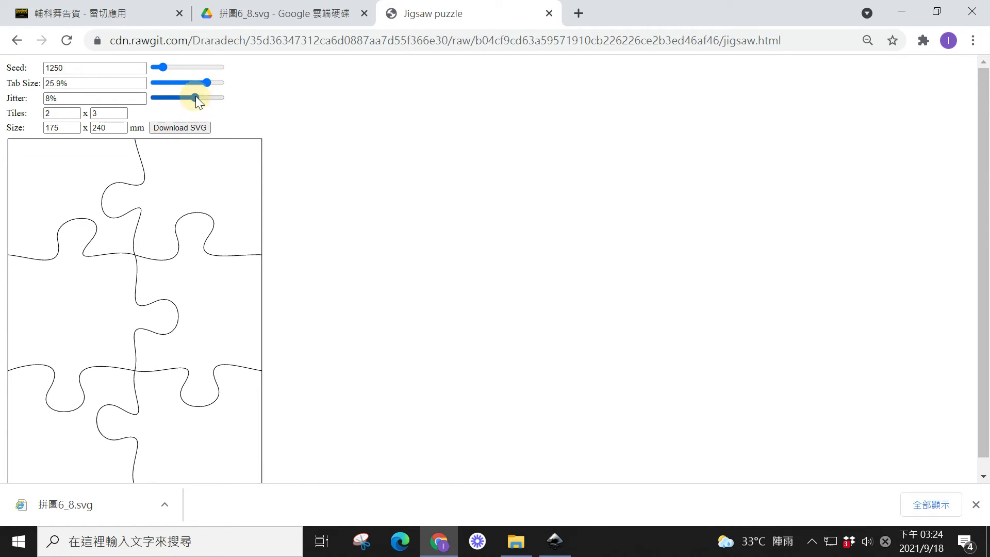
left_click_drag(157, 98, 181, 97)
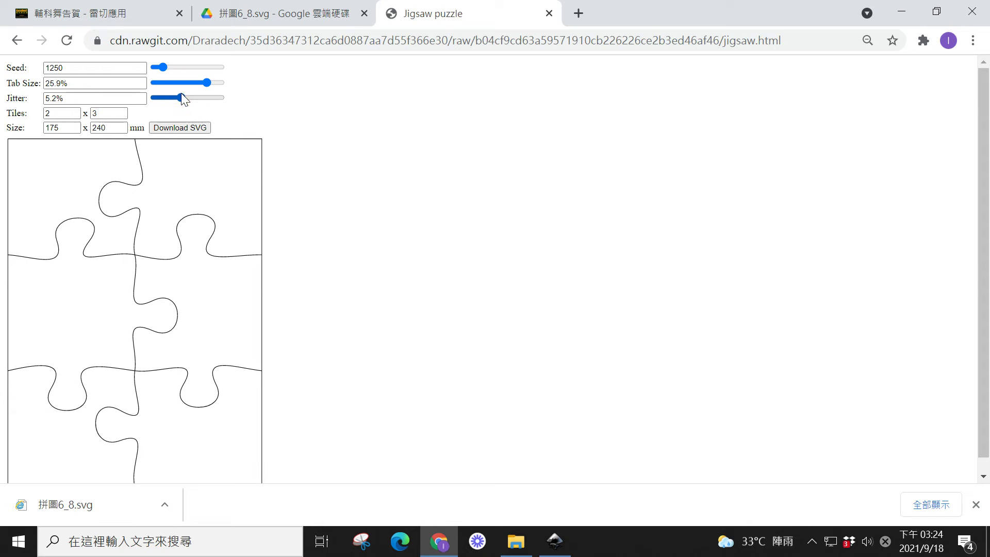
scroll(190, 202, "down", 1)
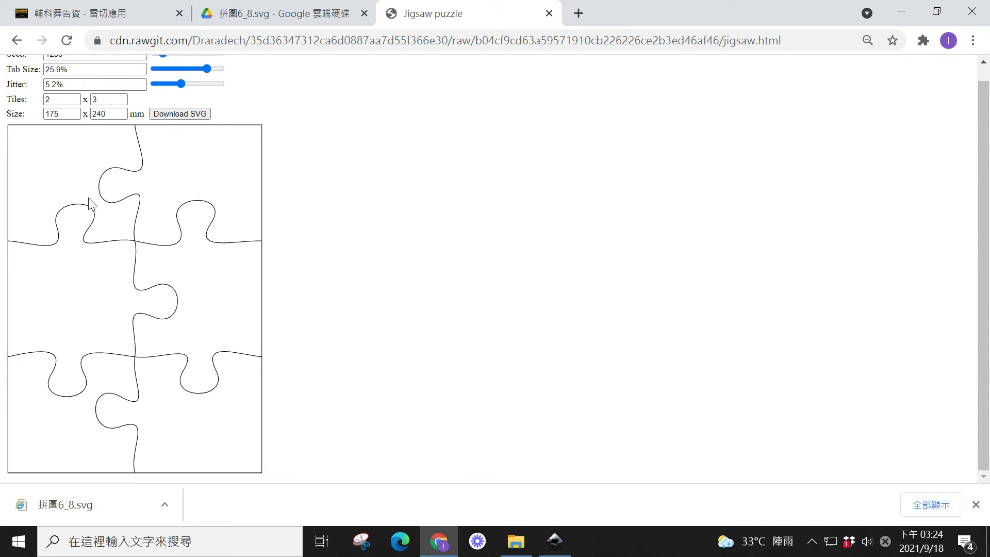
left_click(189, 113)
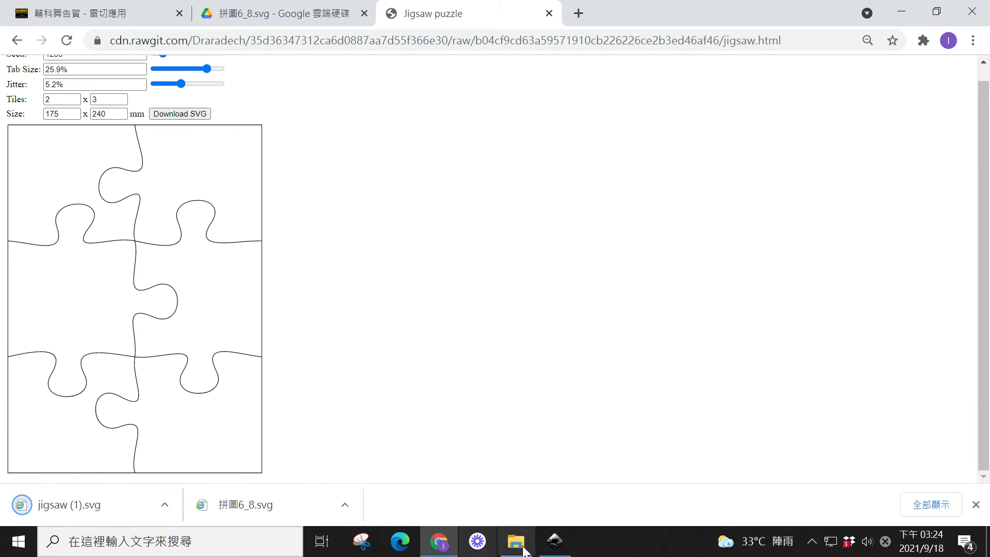
Import the downloaded jigsaw (1).svg into the Inkscape board document
left_click(553, 547)
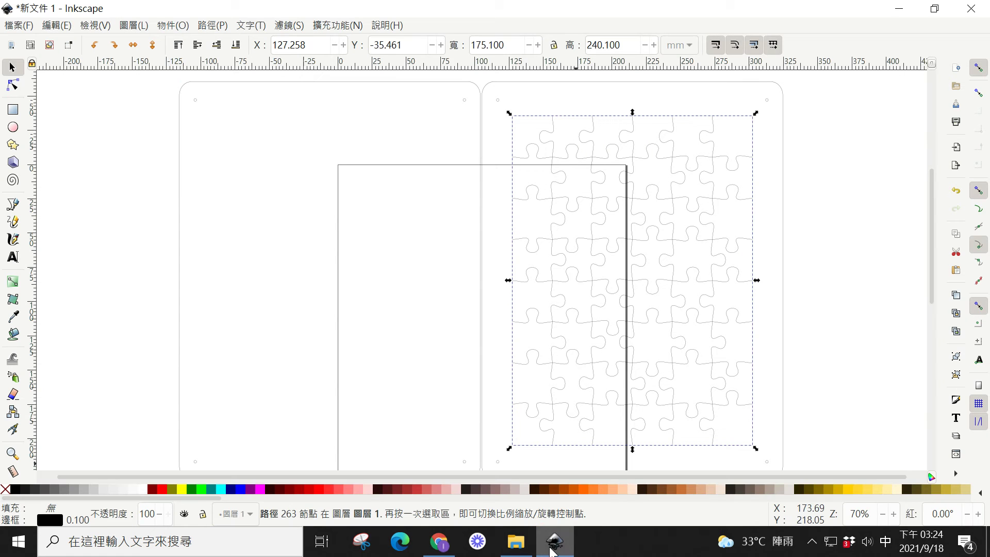
left_click(485, 149)
left_click(539, 150)
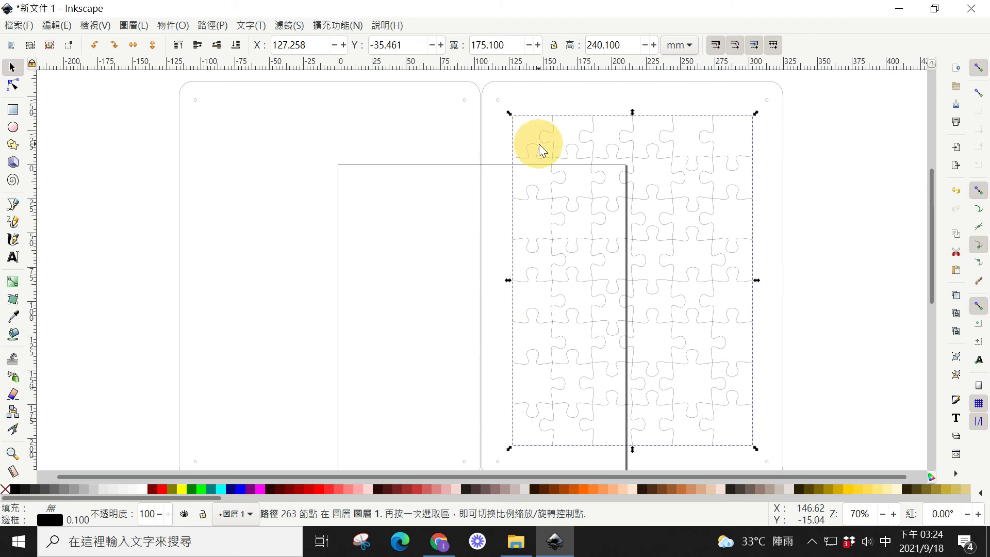
left_click(21, 26)
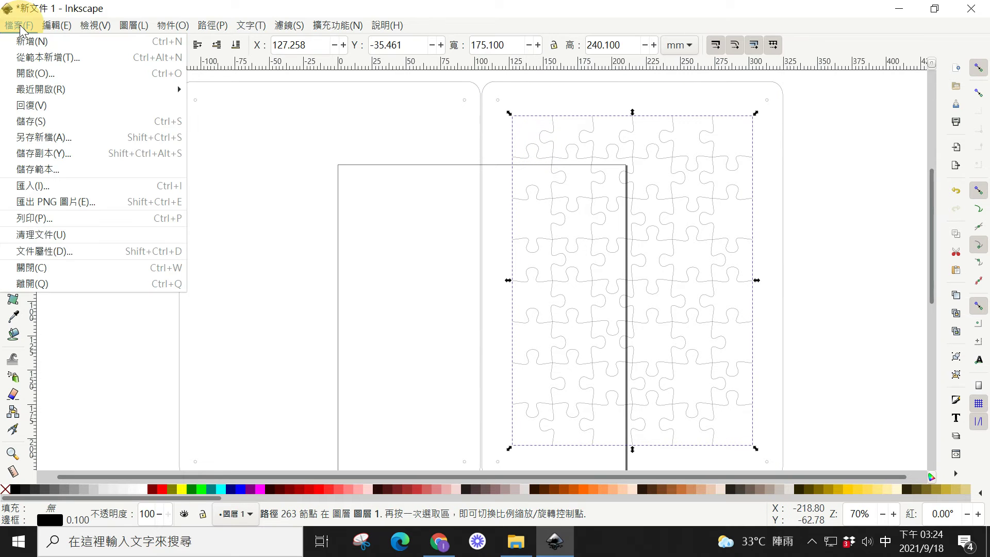
left_click(42, 187)
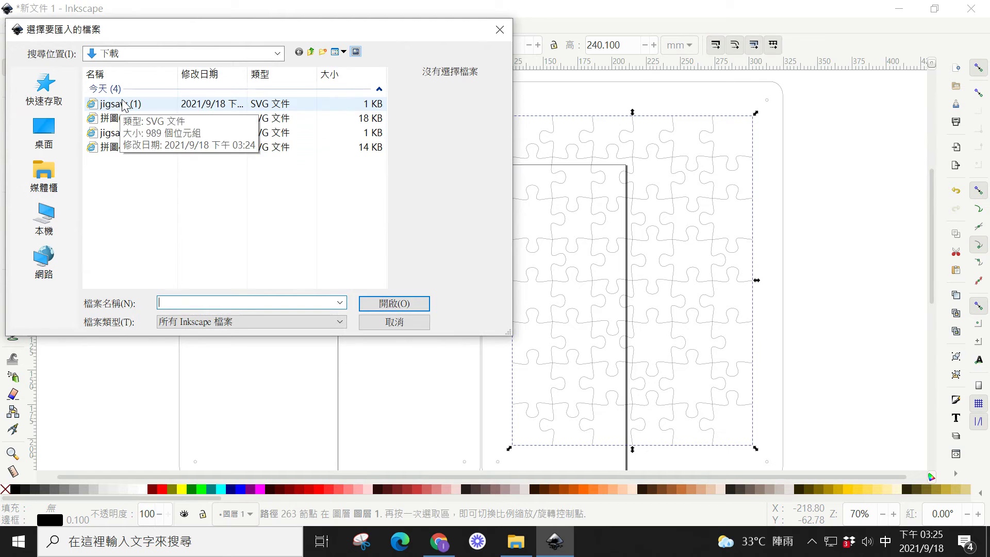
left_click(124, 105)
left_click(374, 303)
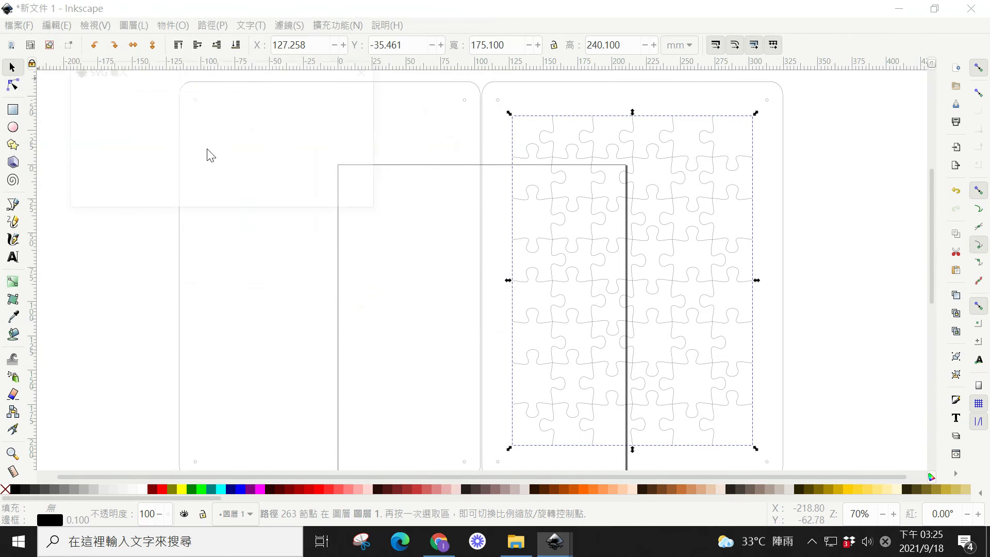
left_click(347, 199)
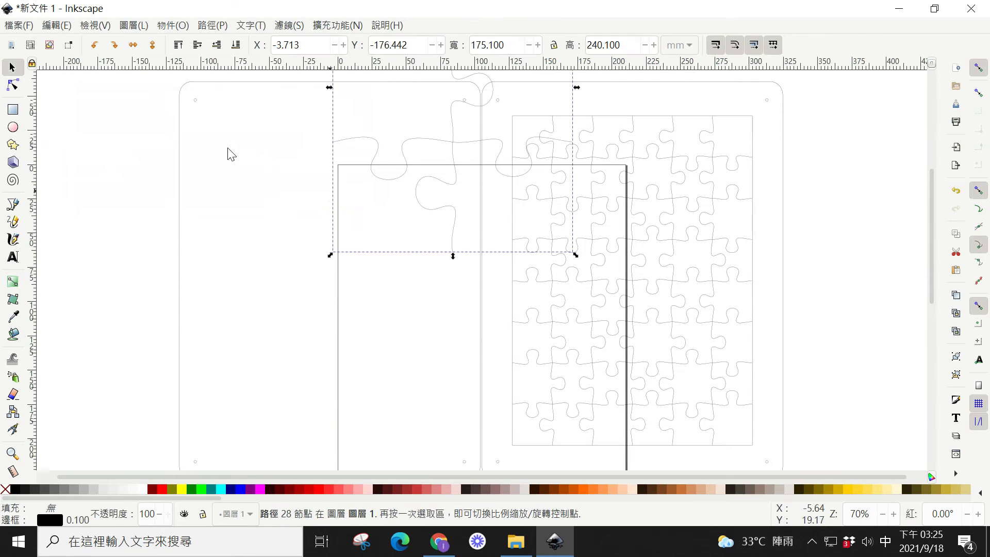
Drag the new 2×3 jigsaw path up and left, away from the old puzzle grid
left_click(361, 140)
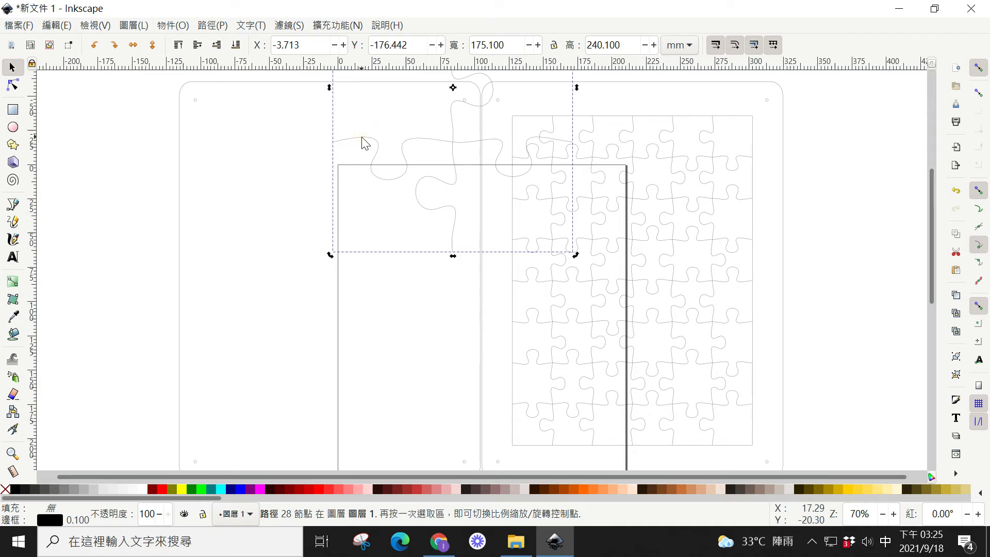
left_click_drag(365, 143, 304, 324)
left_click(386, 152)
left_click_drag(385, 150, 316, 223)
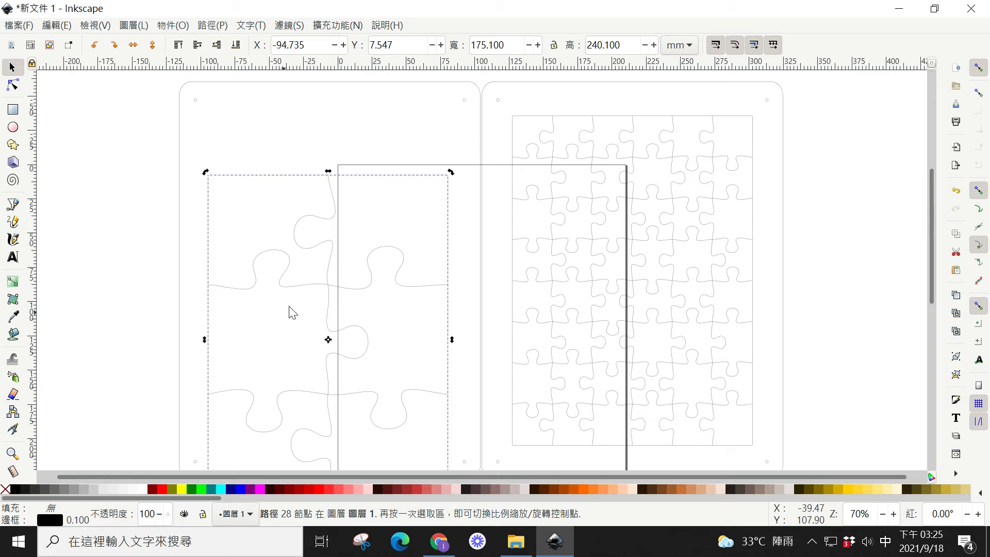
left_click(322, 338)
left_click(296, 284)
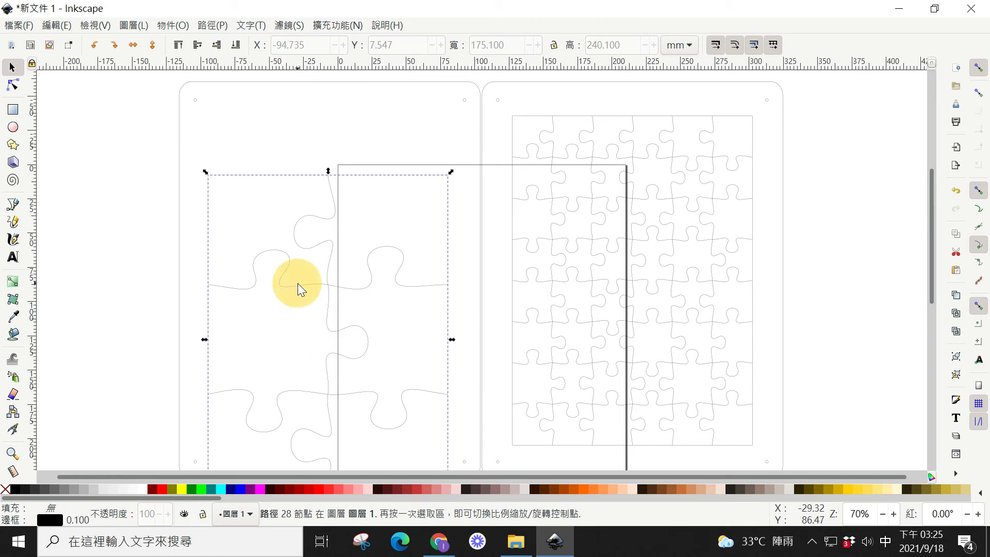
mouse_move(296, 285)
left_mouse_down()
mouse_move(537, 233)
mouse_move(608, 185)
mouse_move(626, 197)
mouse_move(613, 233)
mouse_move(346, 253)
mouse_move(218, 227)
mouse_move(229, 236)
left_mouse_up()
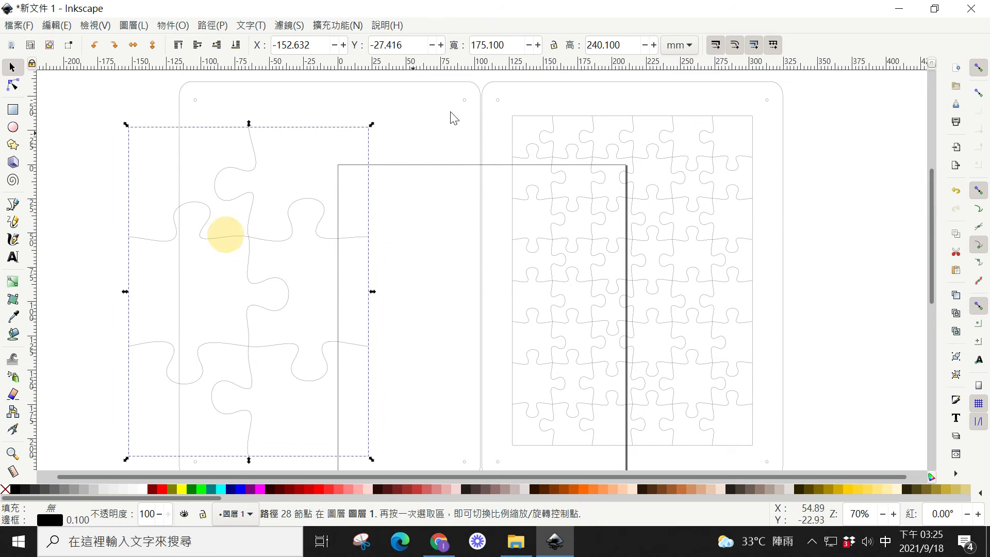
Place guides at the dense grid's top-left corner, then delete the dense puzzle grid
left_click(669, 77)
left_click_drag(567, 68, 513, 120)
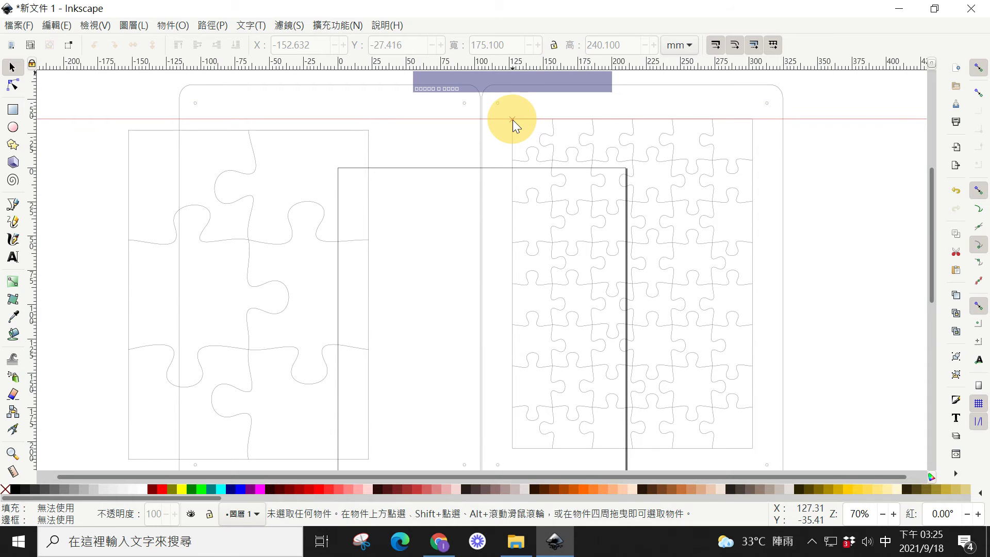
mouse_move(32, 174)
left_mouse_down()
mouse_move(434, 157)
mouse_move(515, 140)
mouse_move(513, 119)
left_mouse_up()
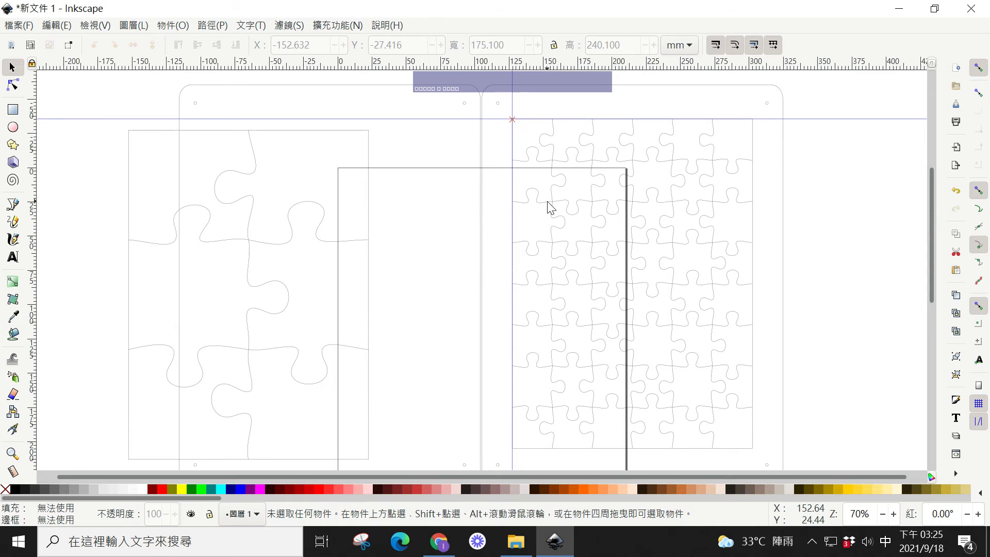
left_click(547, 202)
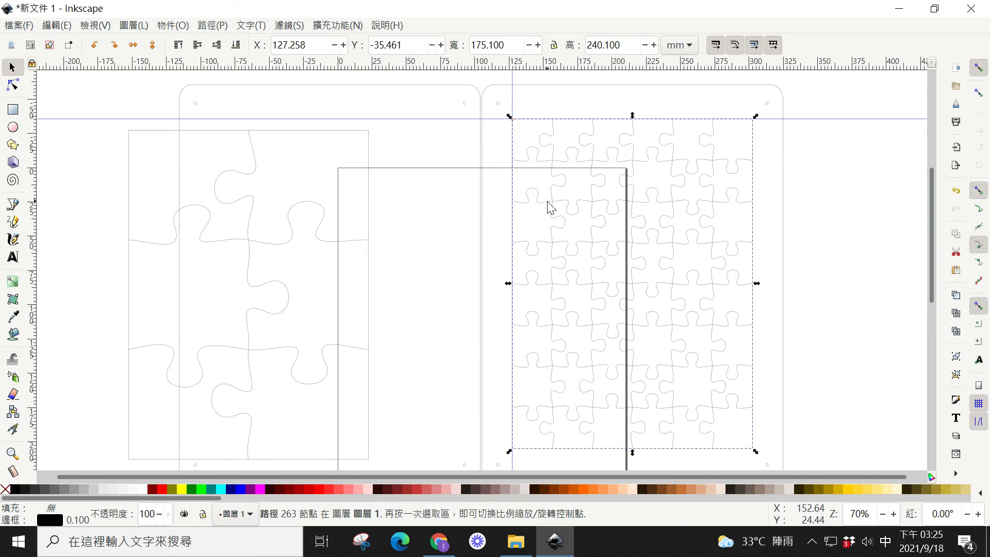
key("Delete")
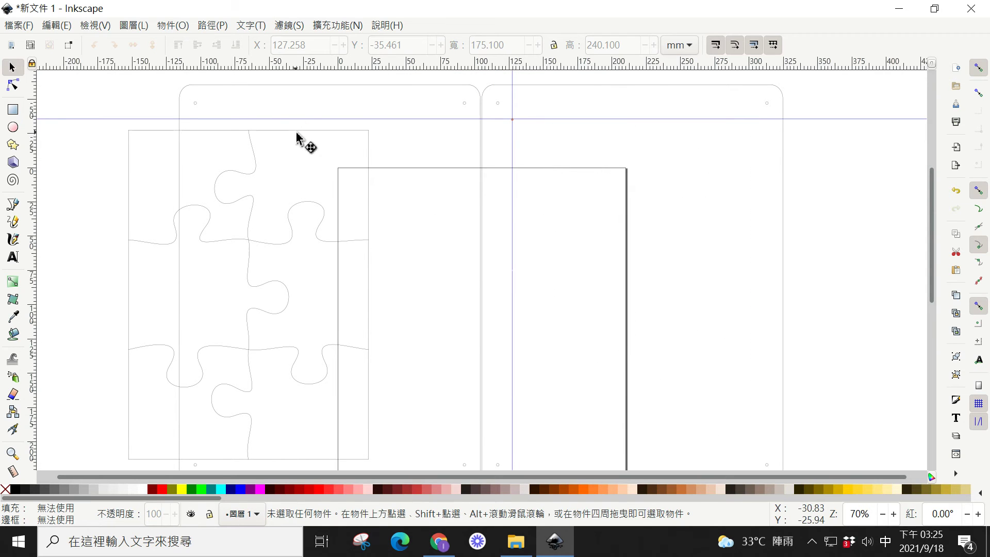
Snap the 2×3 puzzle's corner to the guides at X 127.258, Y −35.461 mm
left_click(298, 136)
left_click_drag(299, 137, 693, 138)
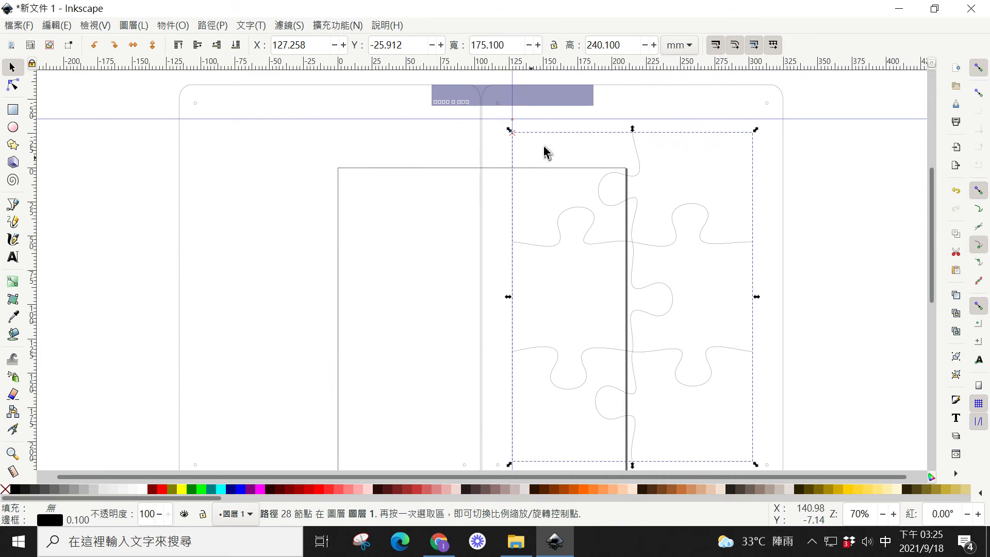
left_click_drag(526, 129, 526, 126)
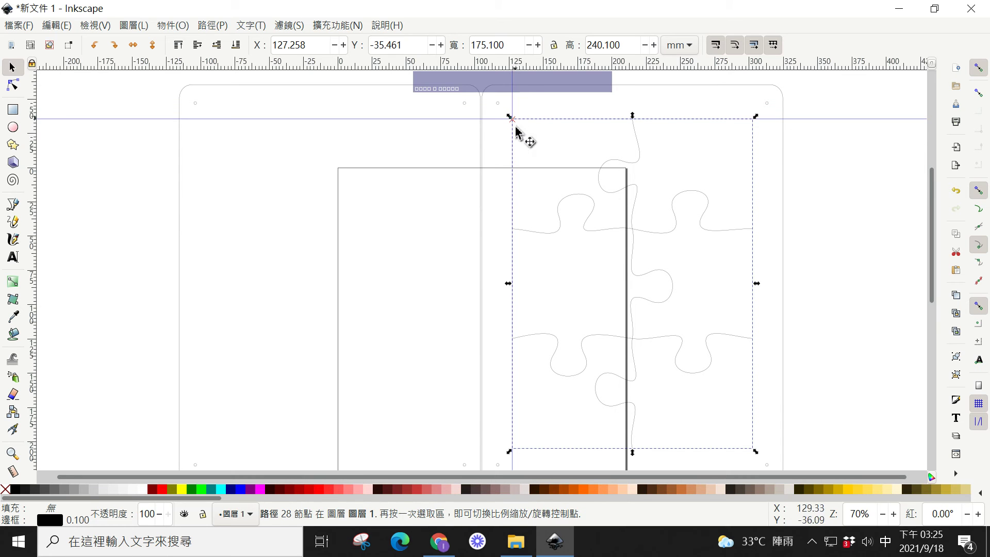
left_click(426, 156)
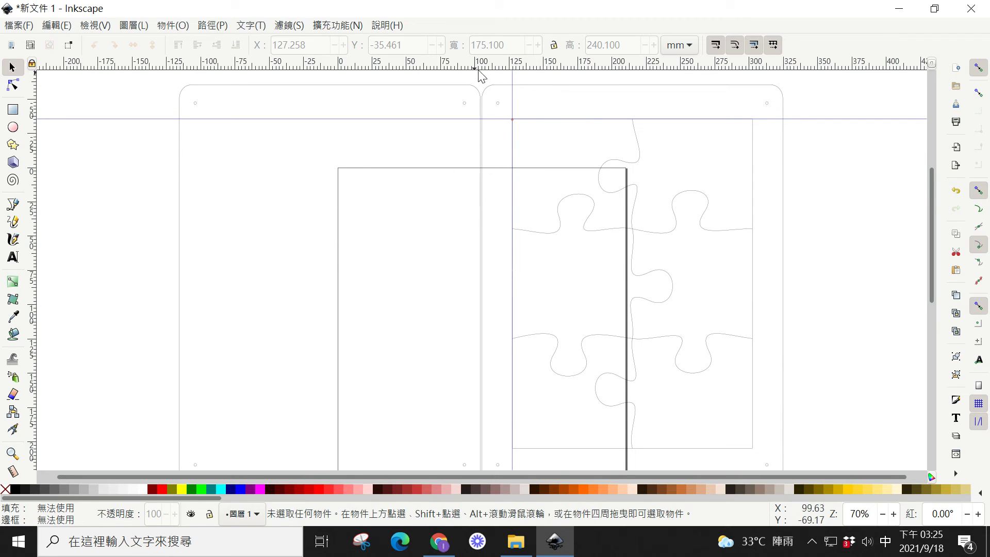
left_click_drag(426, 64, 424, 63)
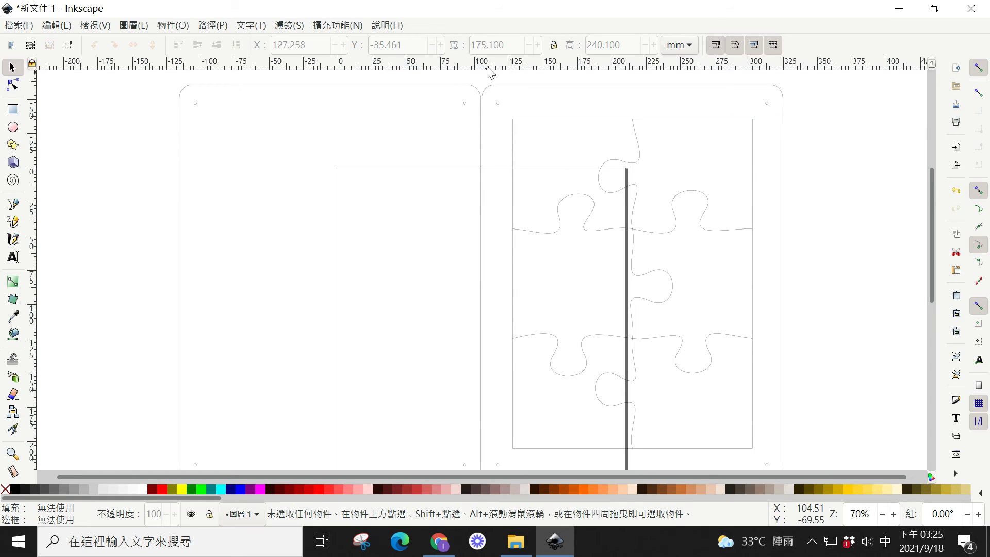
key("bar")
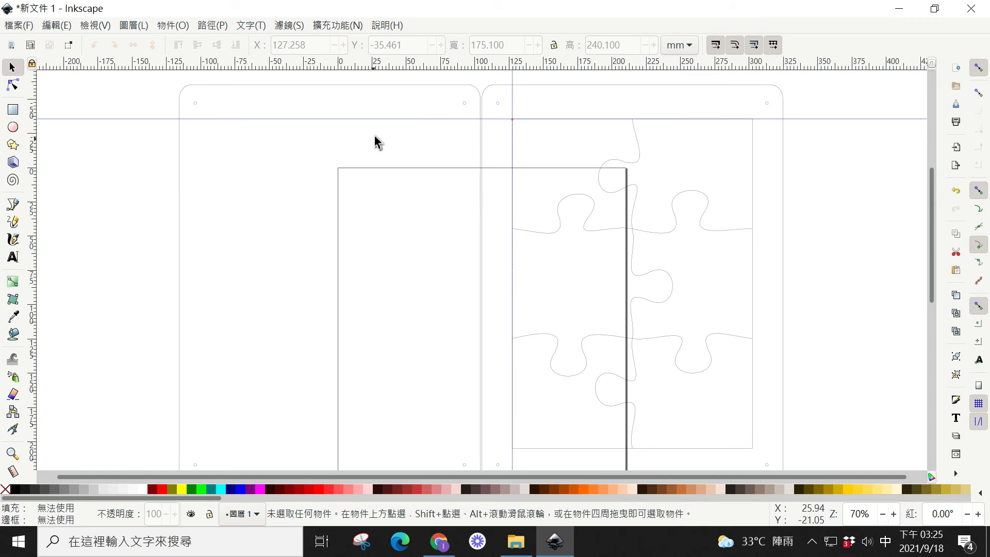
Hide the guides and overwrite 2233.svg in the cut folder with the current drawing
left_click(429, 62)
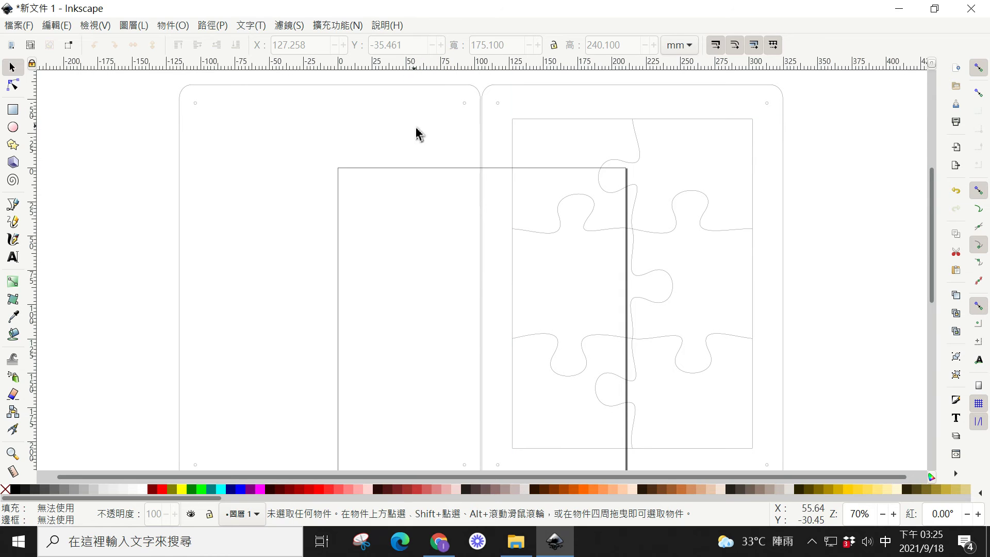
left_click(18, 28)
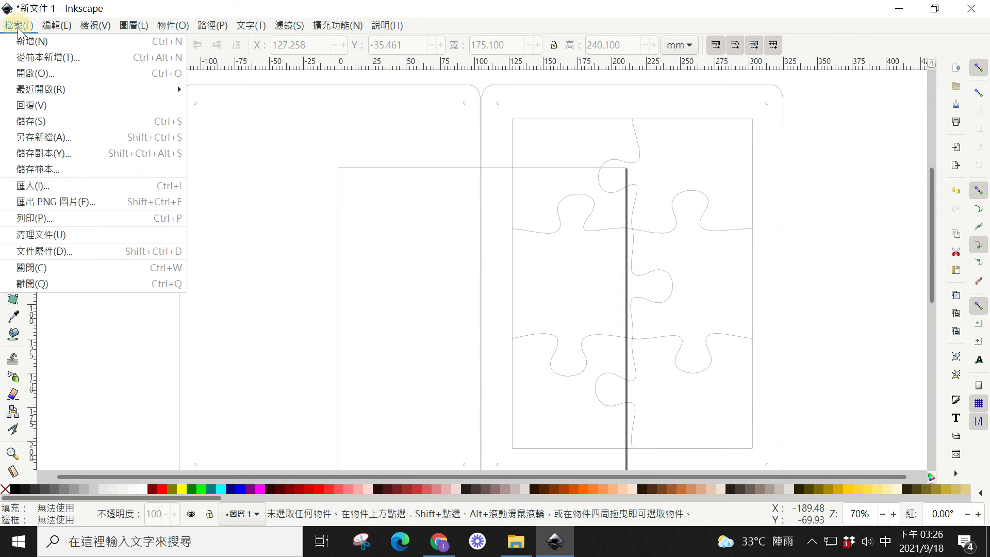
left_click(42, 138)
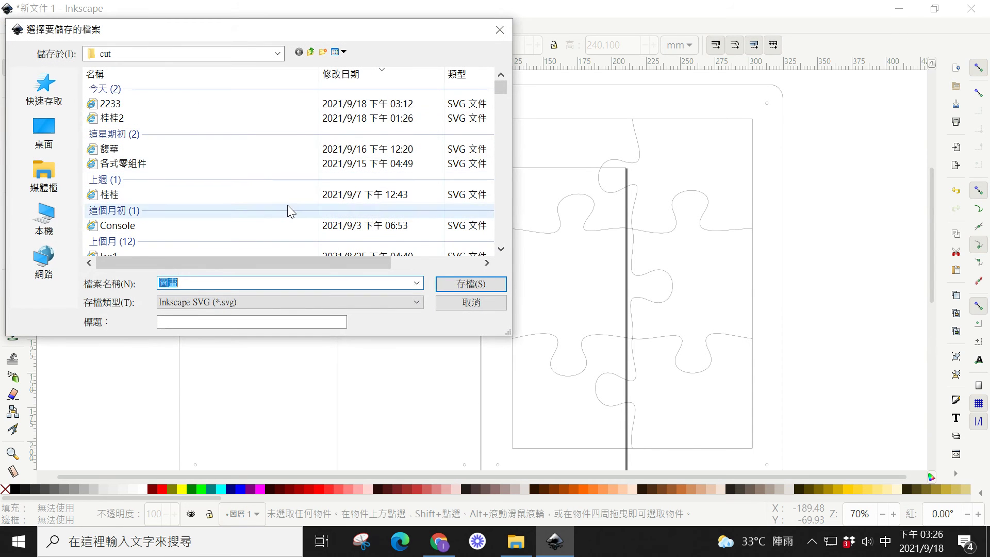
left_click(118, 103)
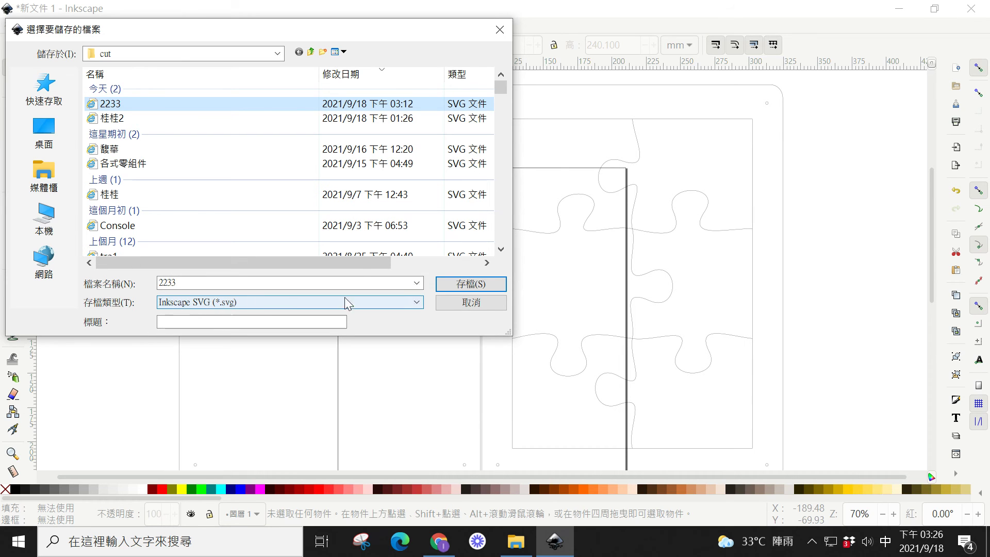
left_click(491, 283)
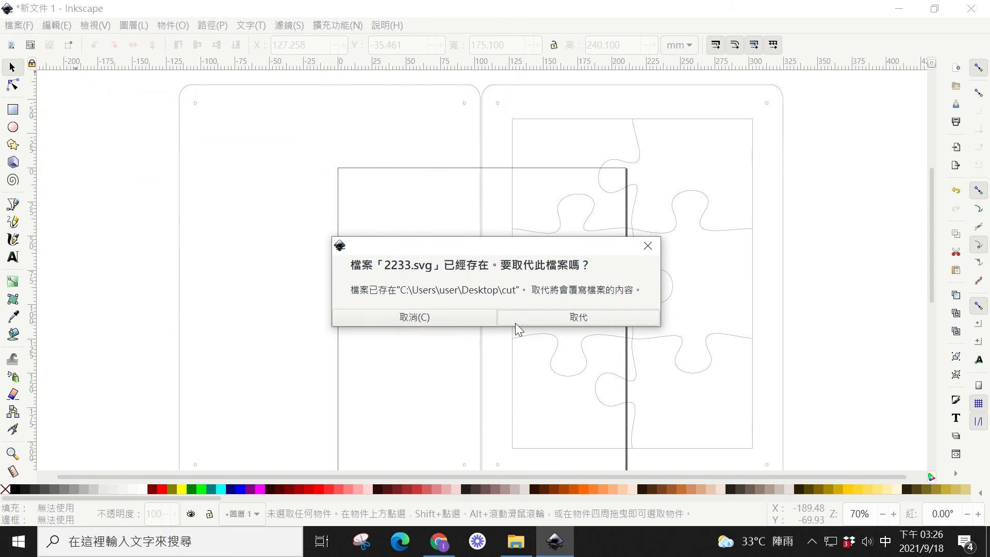
left_click(563, 317)
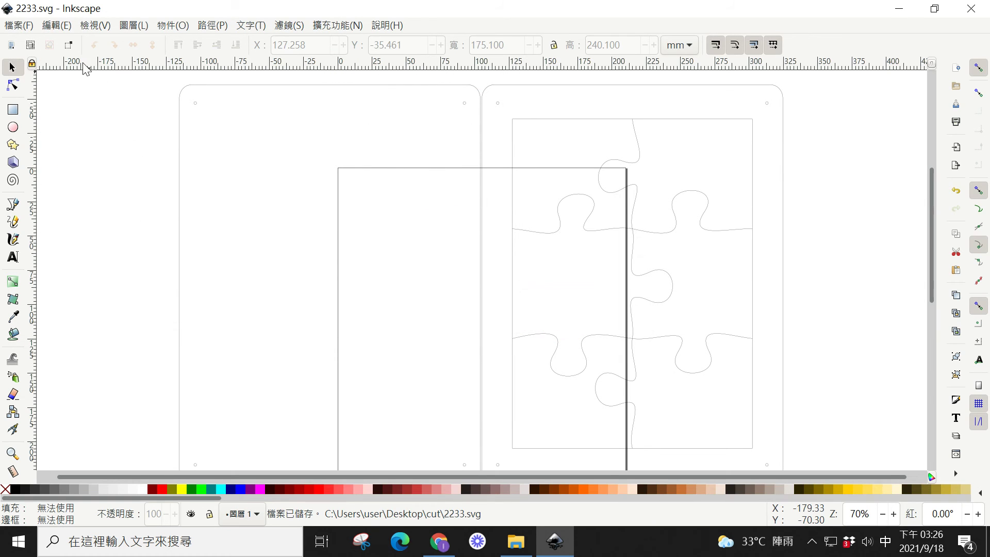
left_click(16, 27)
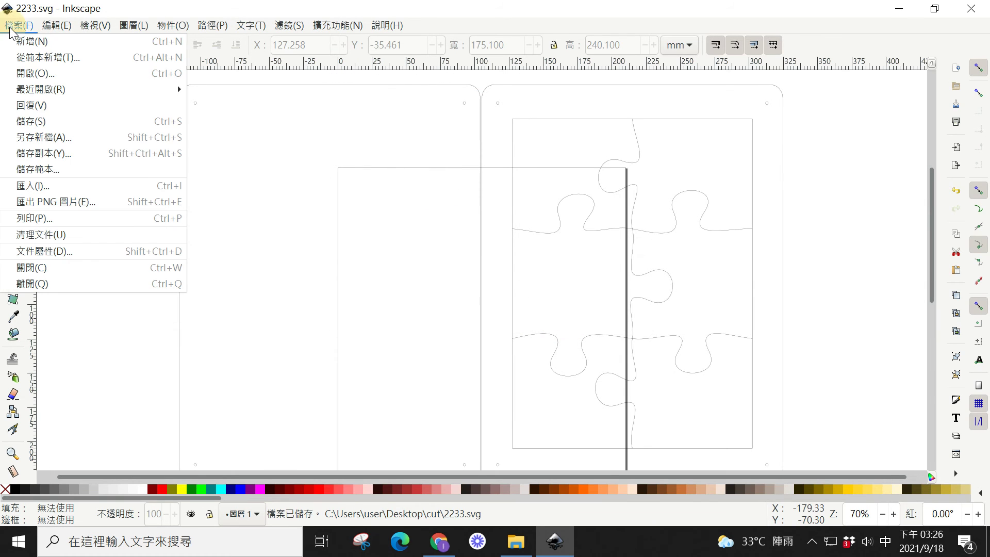
Save the drawing as 2233 in AutoCAD DXF R14 (*.dxf) format
left_click(36, 136)
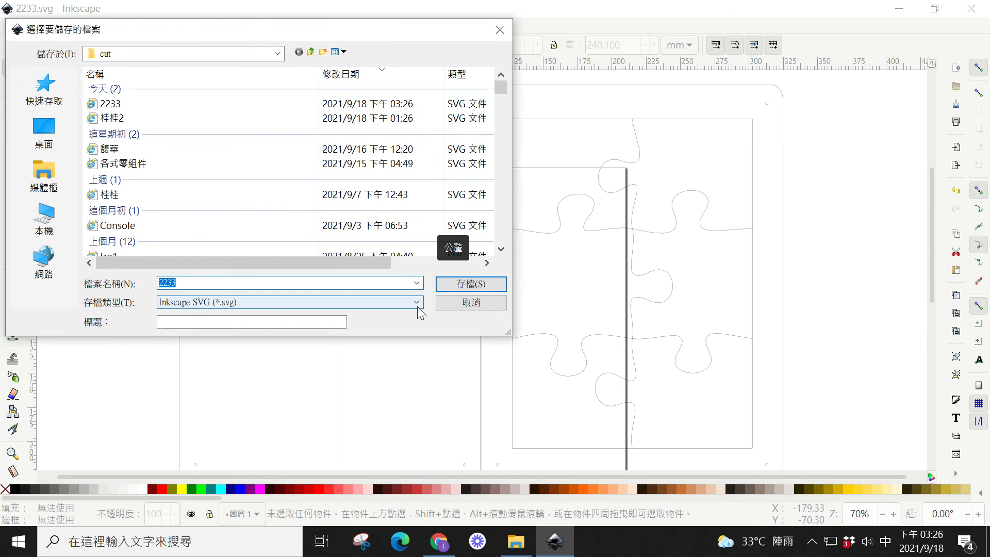
left_click(416, 303)
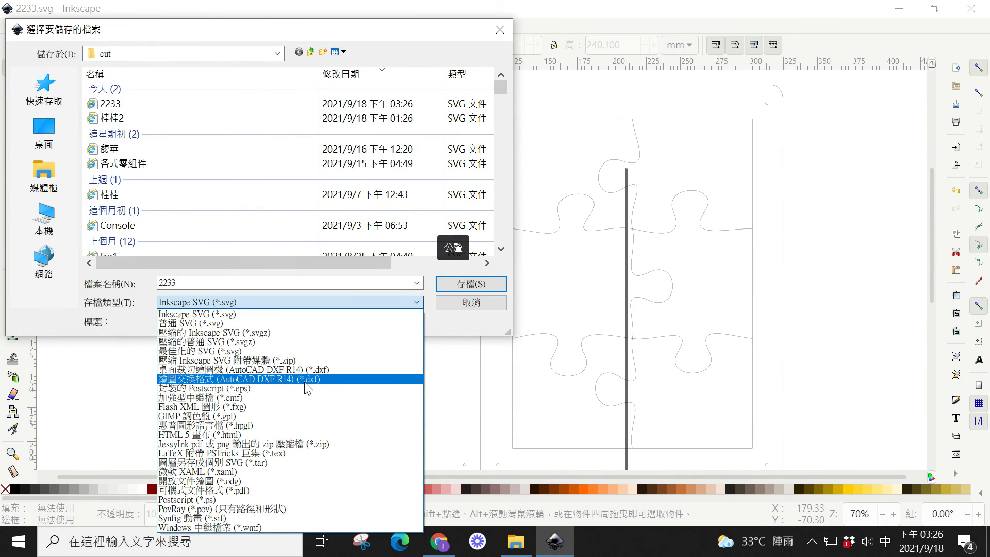
left_click(298, 380)
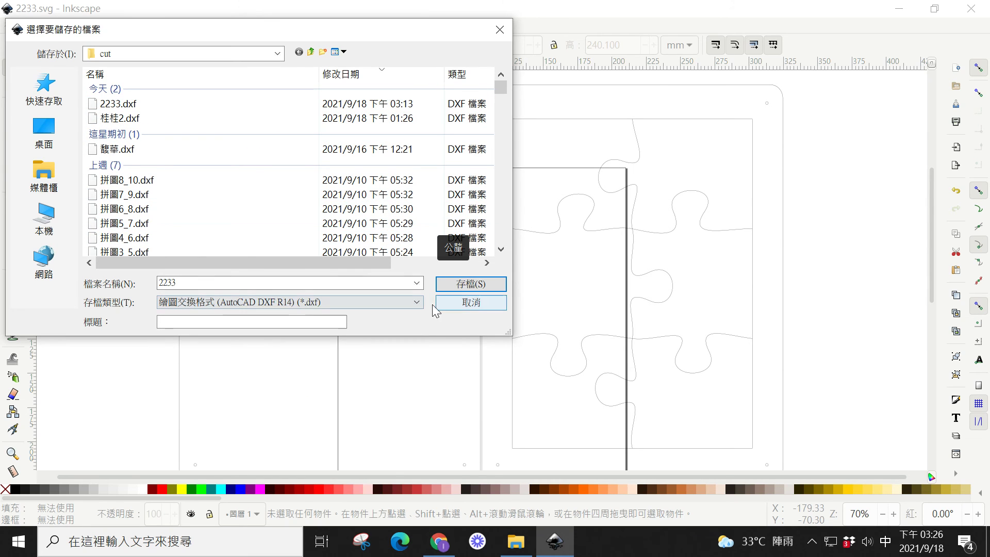
left_click(417, 302)
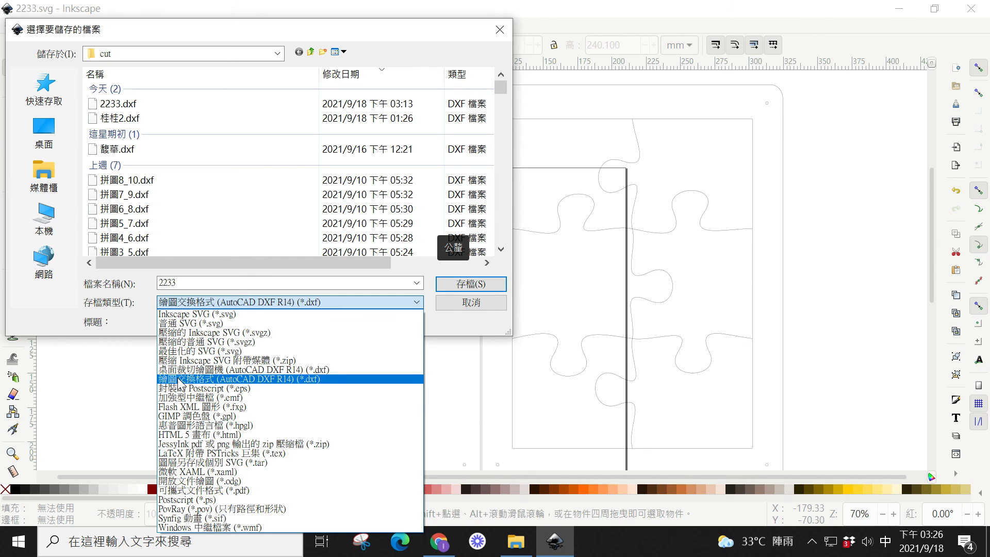
left_click(190, 385)
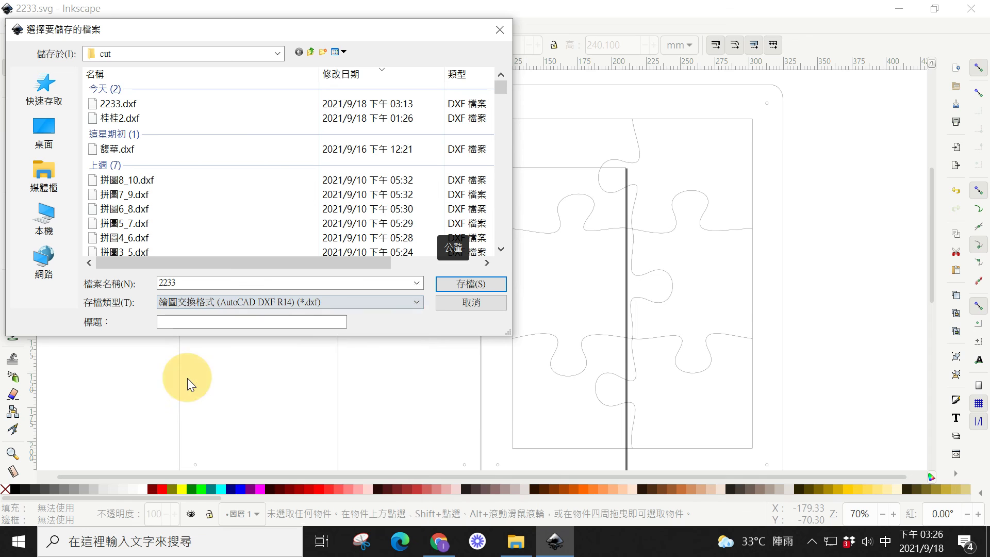
left_click(467, 285)
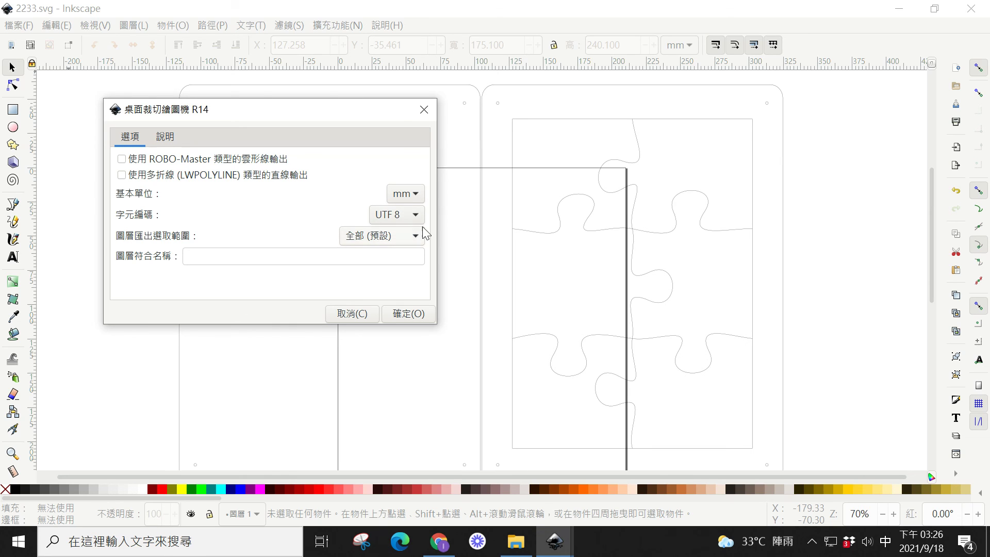
Export with mm as the DXF base unit, replacing the existing 2233.dxf
left_click(415, 194)
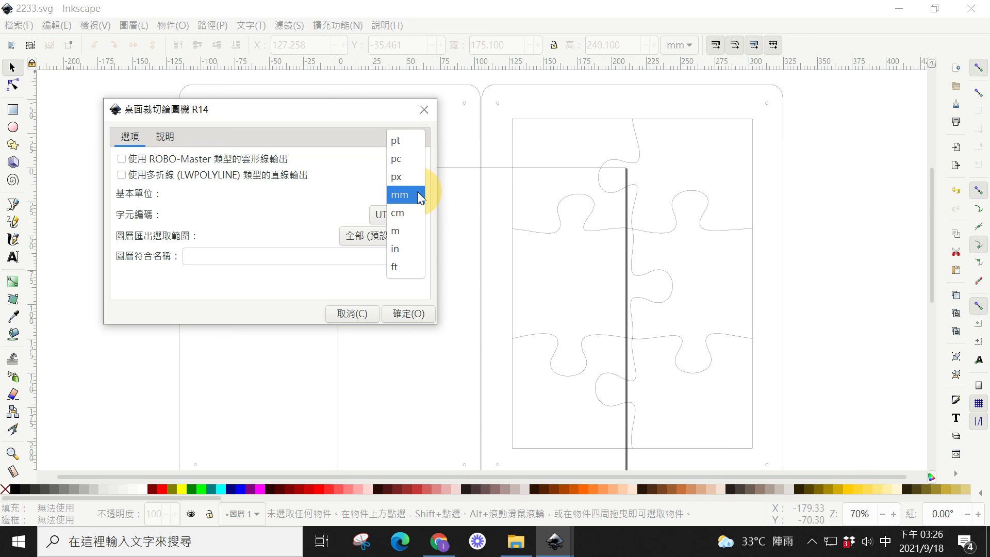
left_click(340, 184)
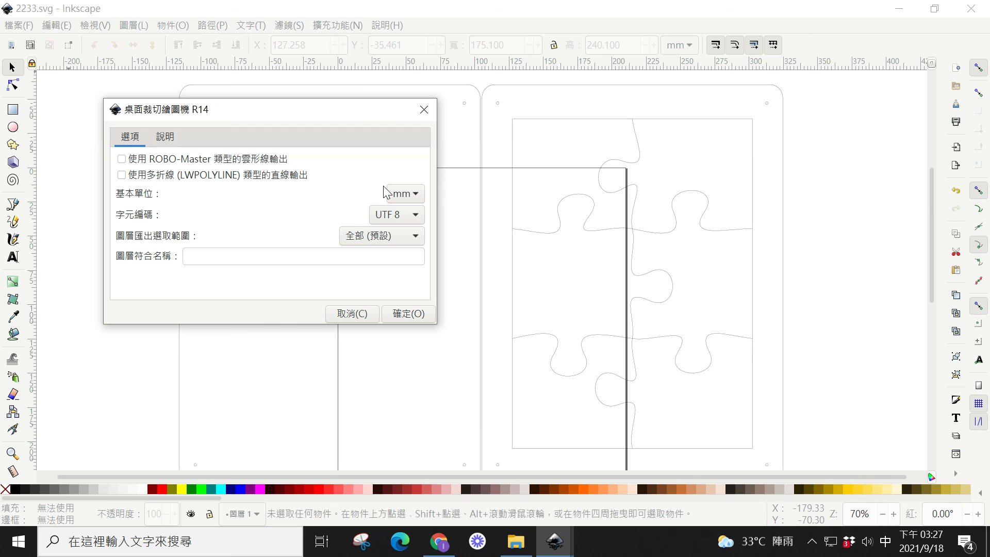
left_click(409, 314)
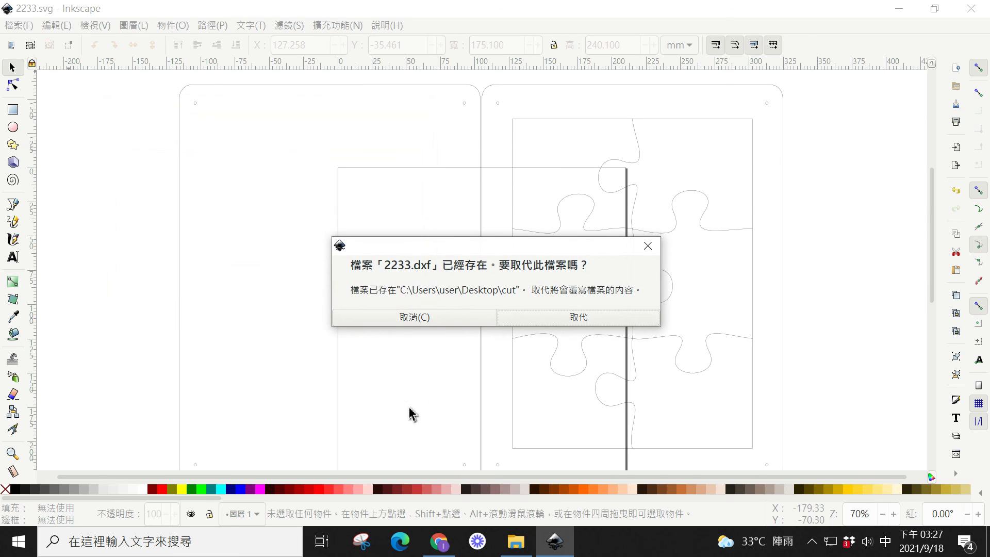
left_click(576, 319)
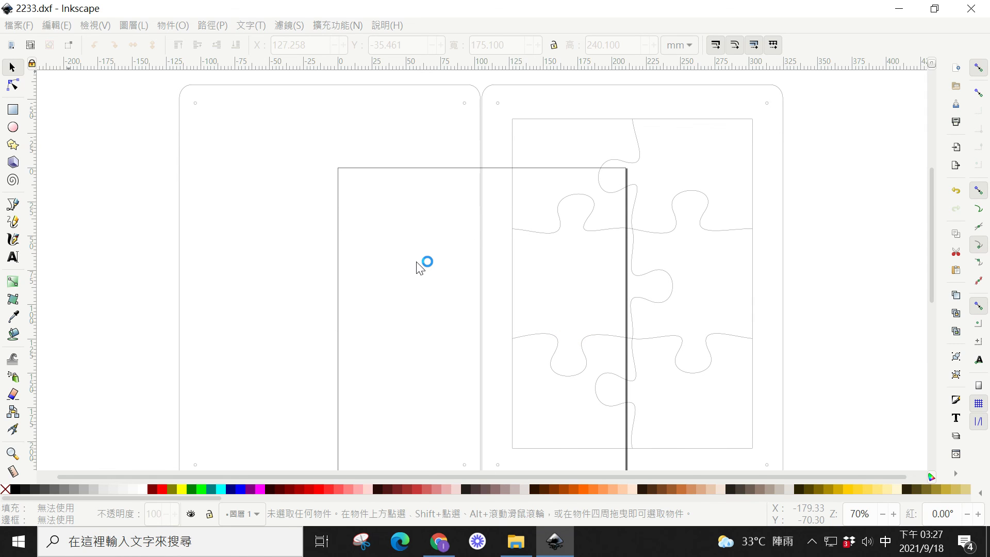